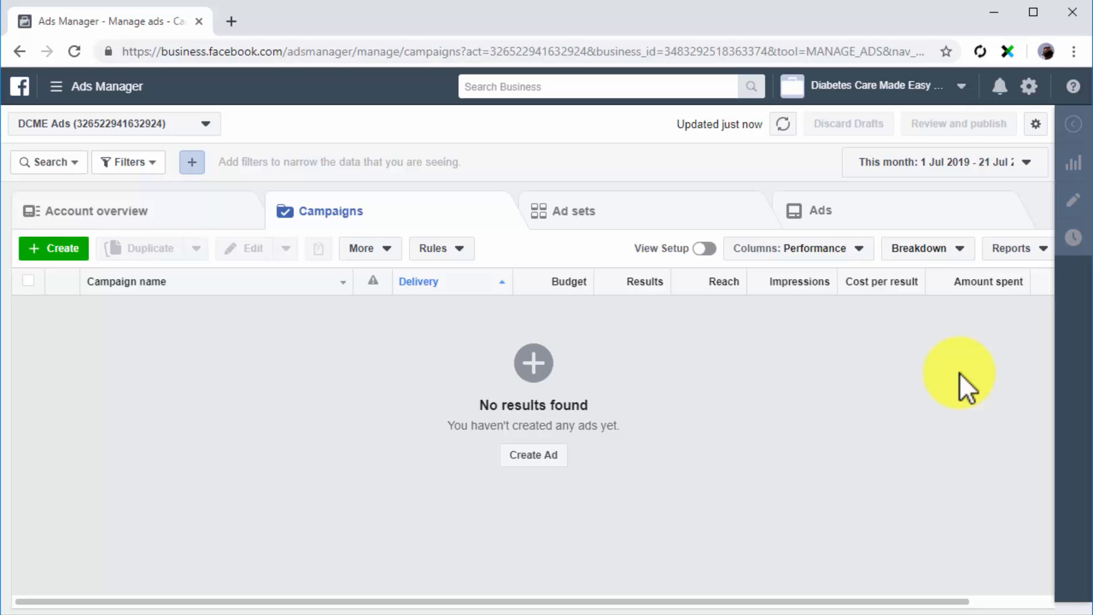
Step: Go to the ad account's Audiences and start a Custom Audience based on website traffic
{"action": "left_click", "coordinate": [97, 90]}
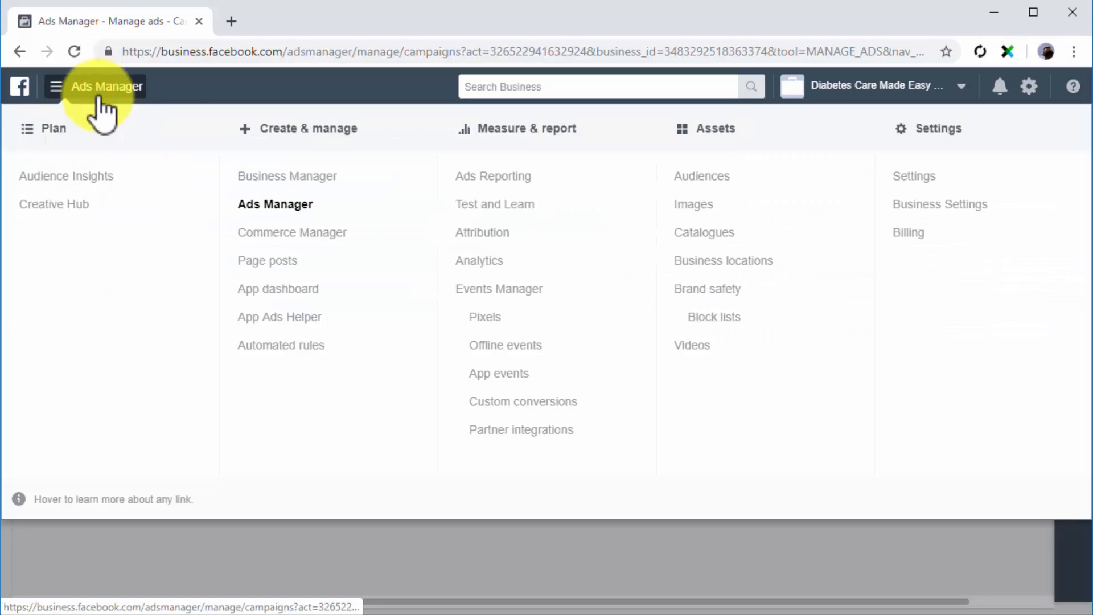
{"action": "left_click", "coordinate": [686, 183]}
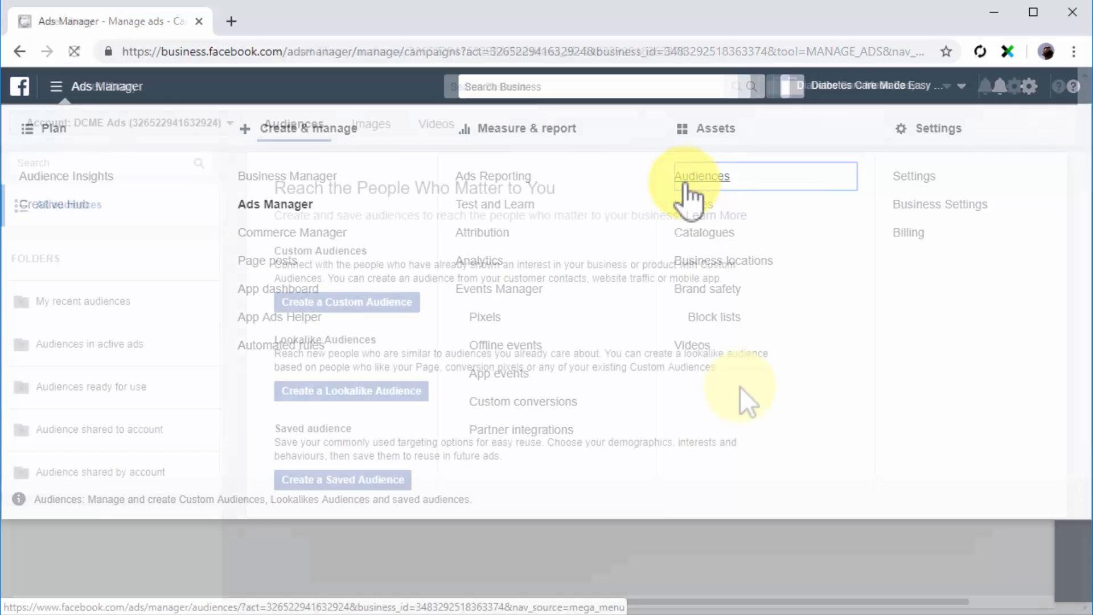
{"action": "left_click", "coordinate": [398, 307]}
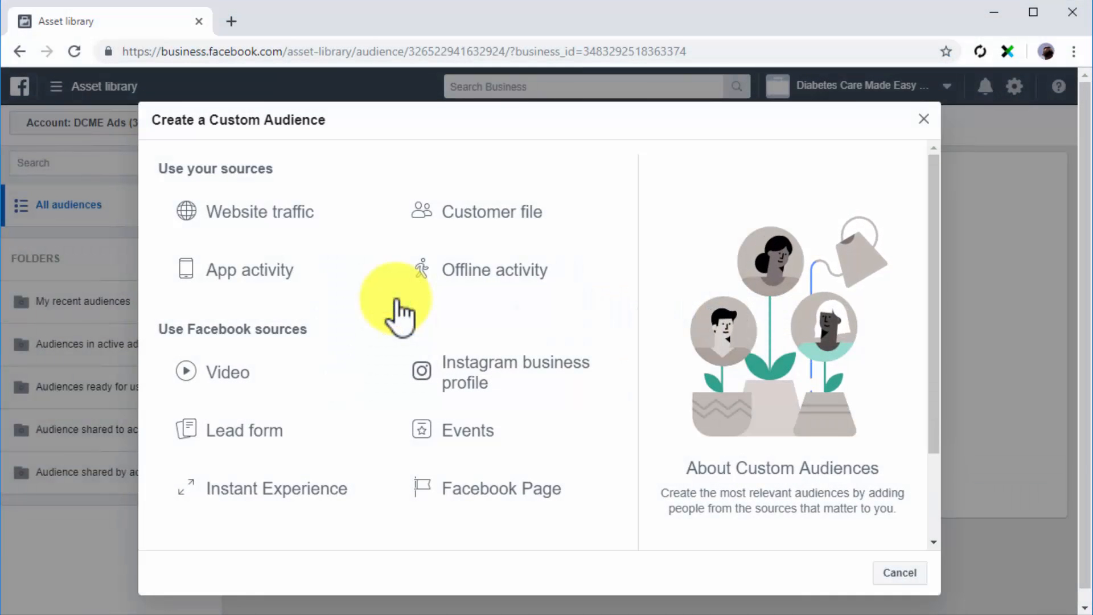
{"action": "left_click", "coordinate": [318, 215]}
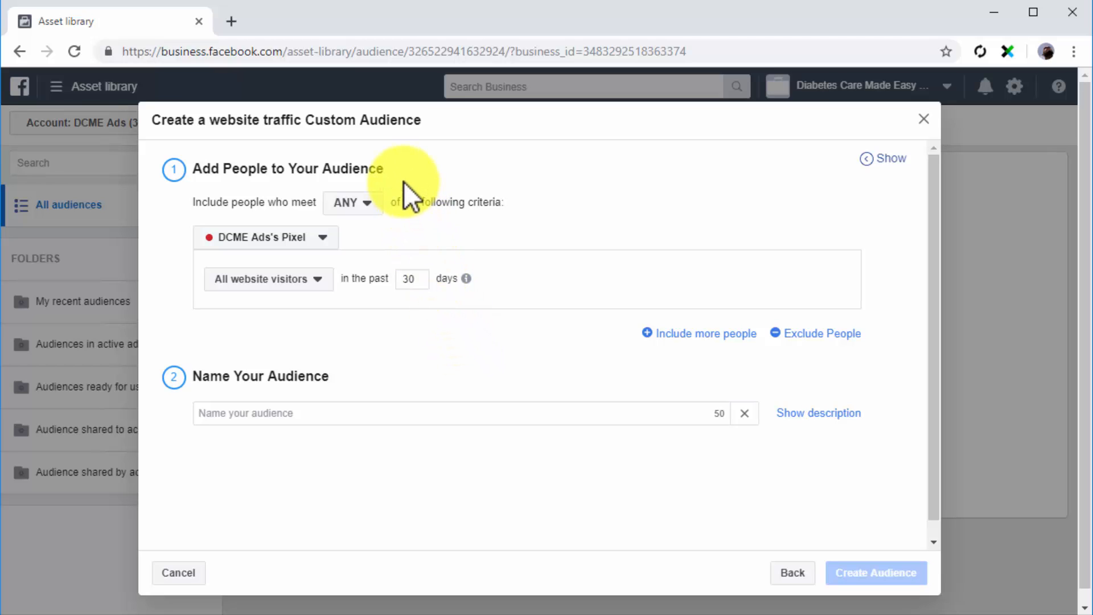
{"action": "left_click", "coordinate": [376, 204]}
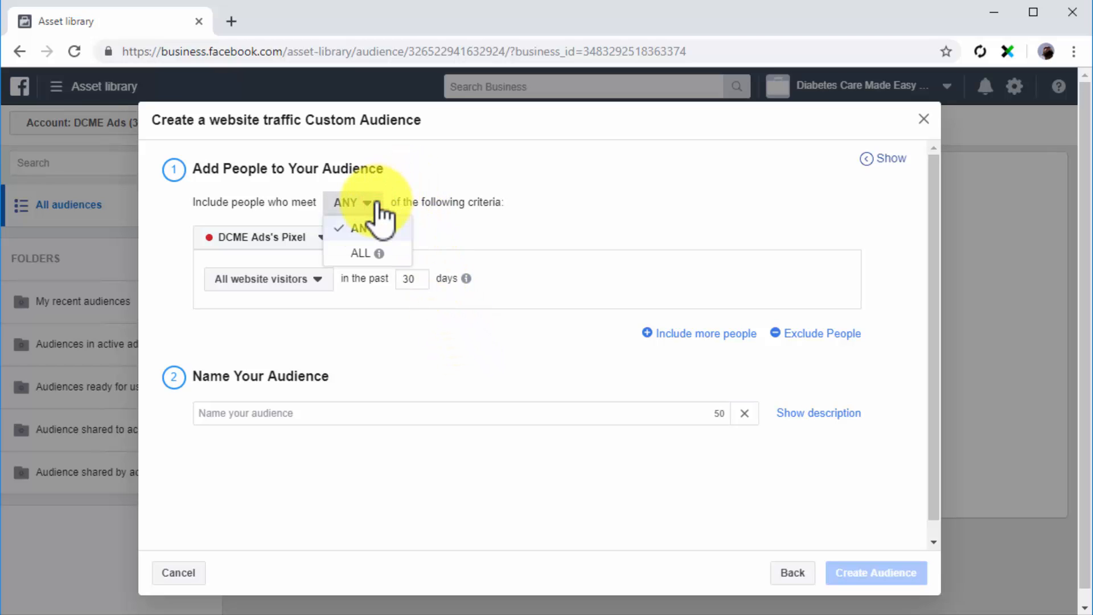
{"action": "mouse_move", "coordinate": [385, 229]}
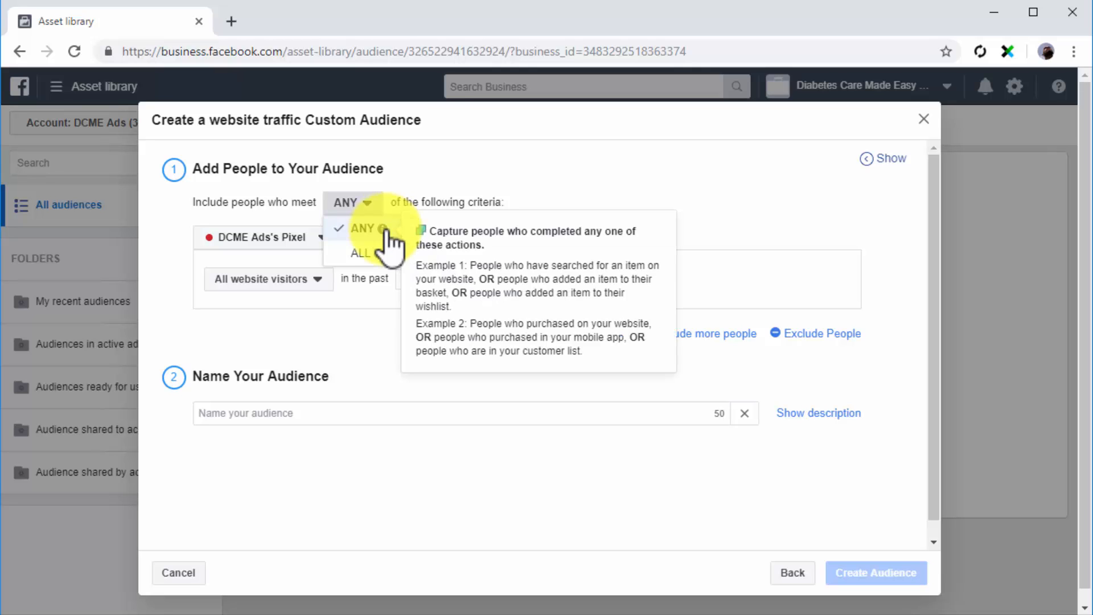
{"action": "mouse_move", "coordinate": [378, 255]}
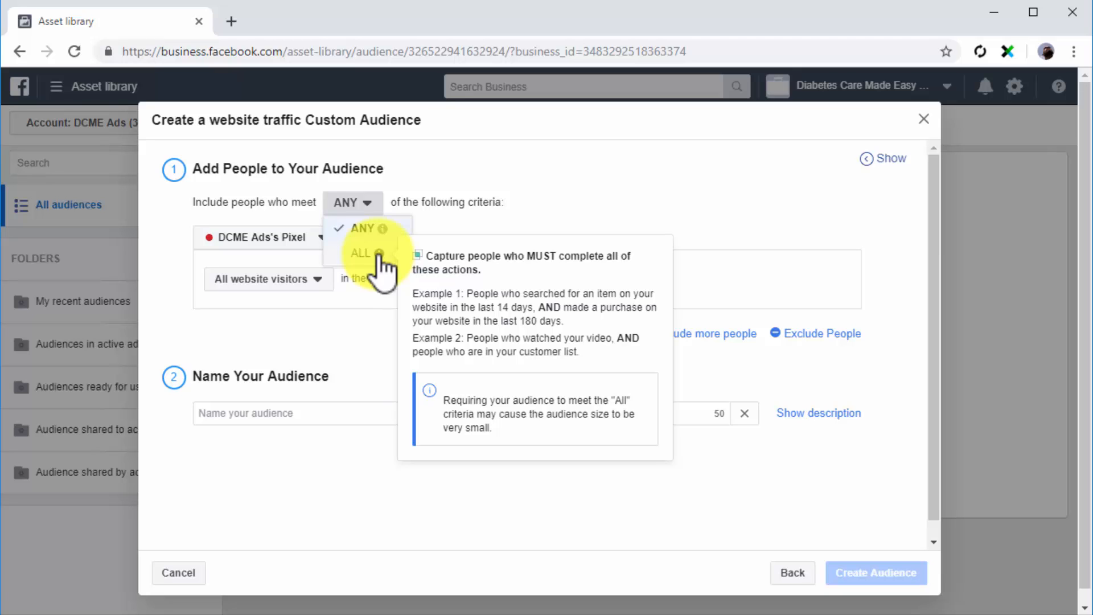
{"action": "left_click", "coordinate": [364, 231]}
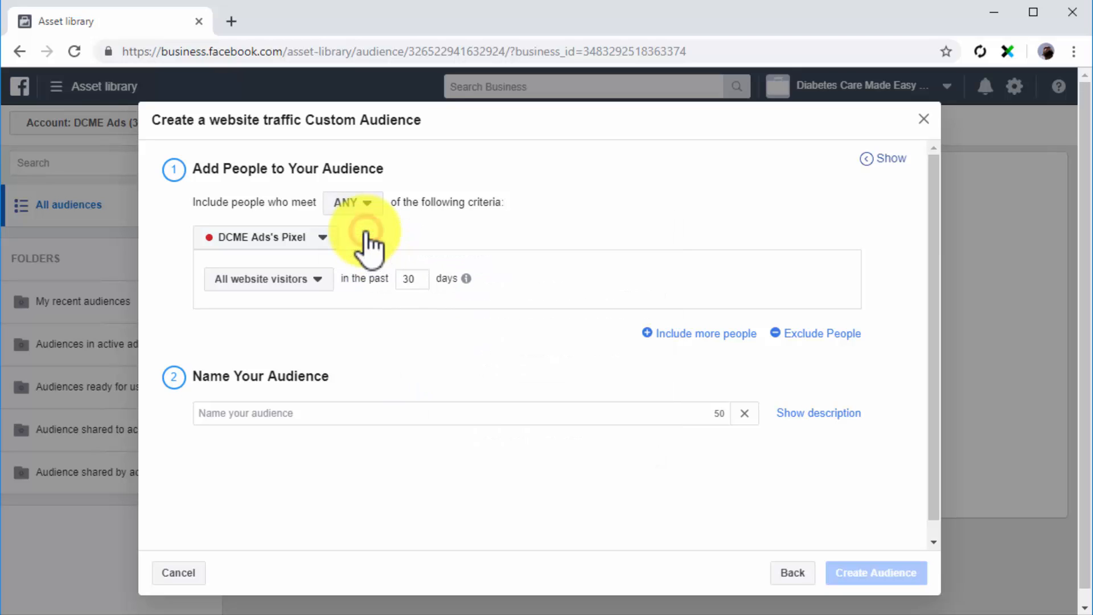
{"action": "left_click", "coordinate": [336, 239]}
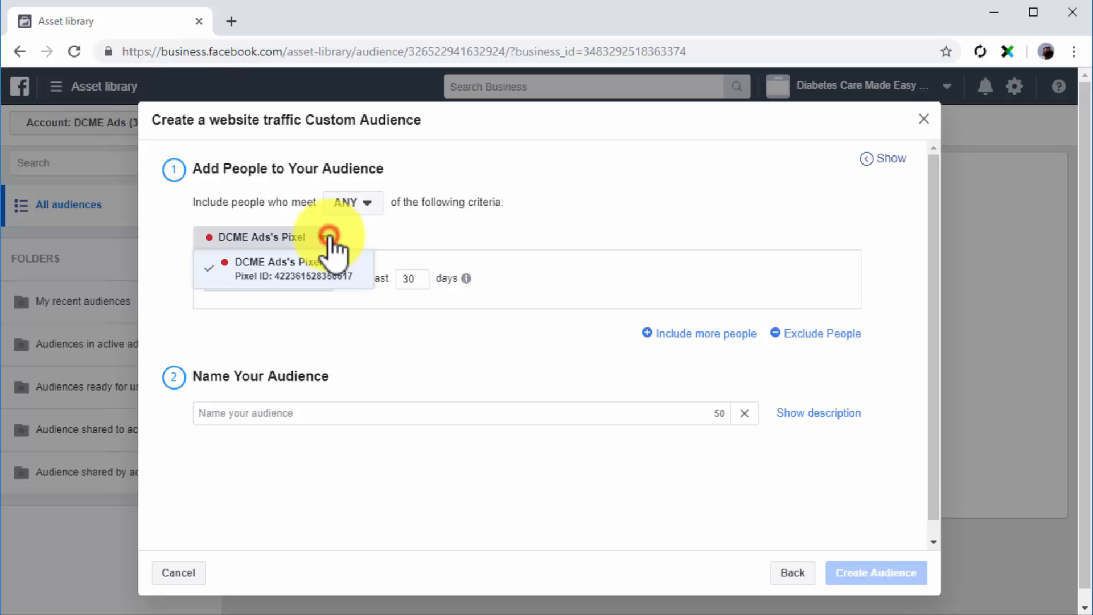
{"action": "left_click", "coordinate": [322, 282]}
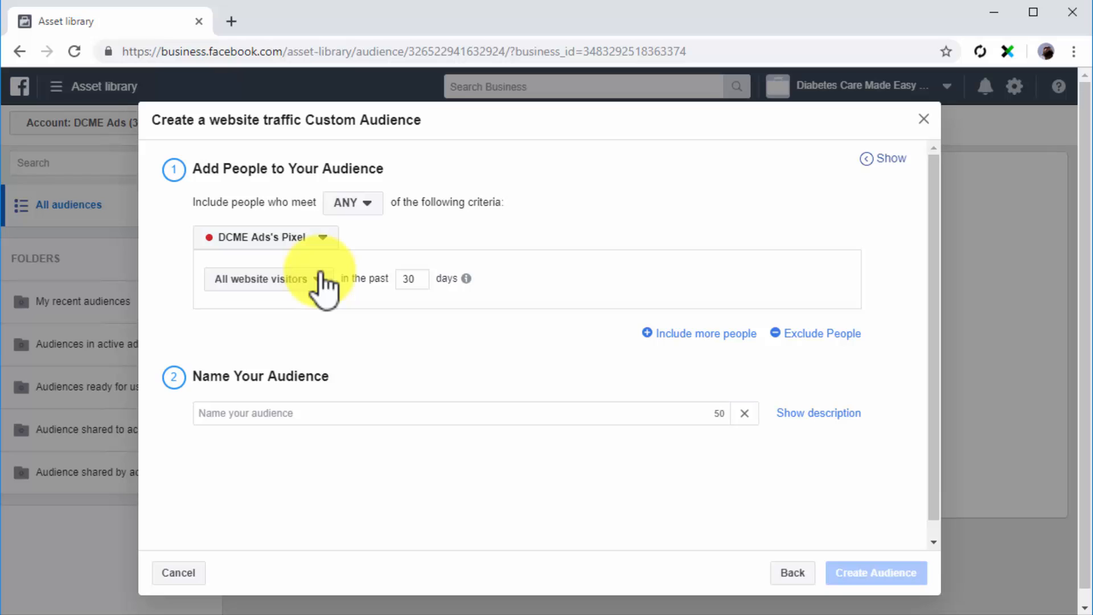
Step: Try the specific web pages and time spent criteria, and return the selection to All website visitors
{"action": "left_click", "coordinate": [313, 279]}
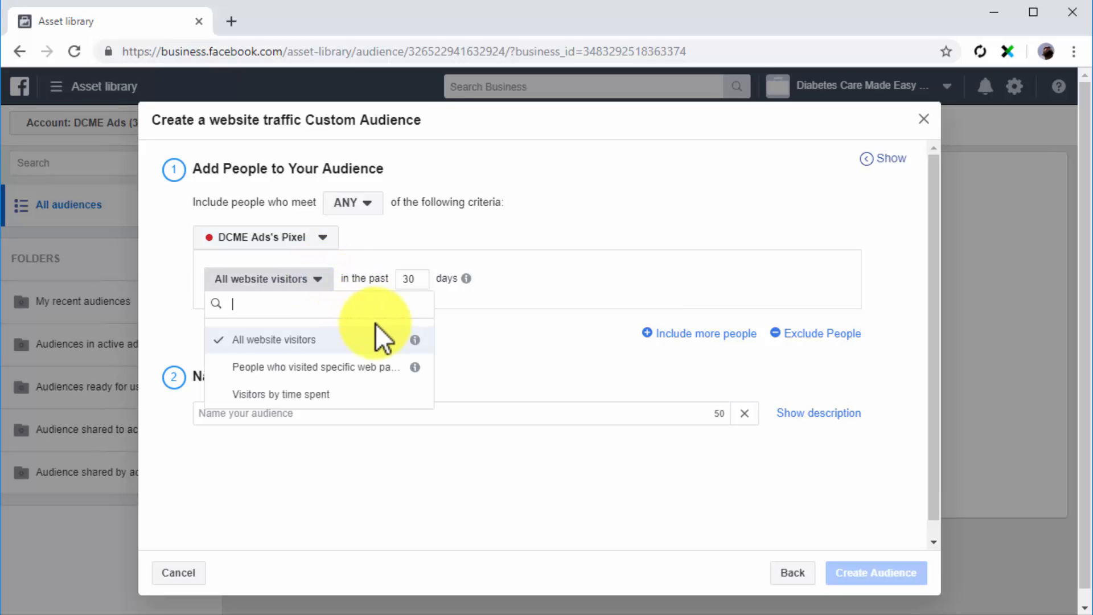
{"action": "left_click", "coordinate": [376, 368]}
{"action": "left_click", "coordinate": [348, 339]}
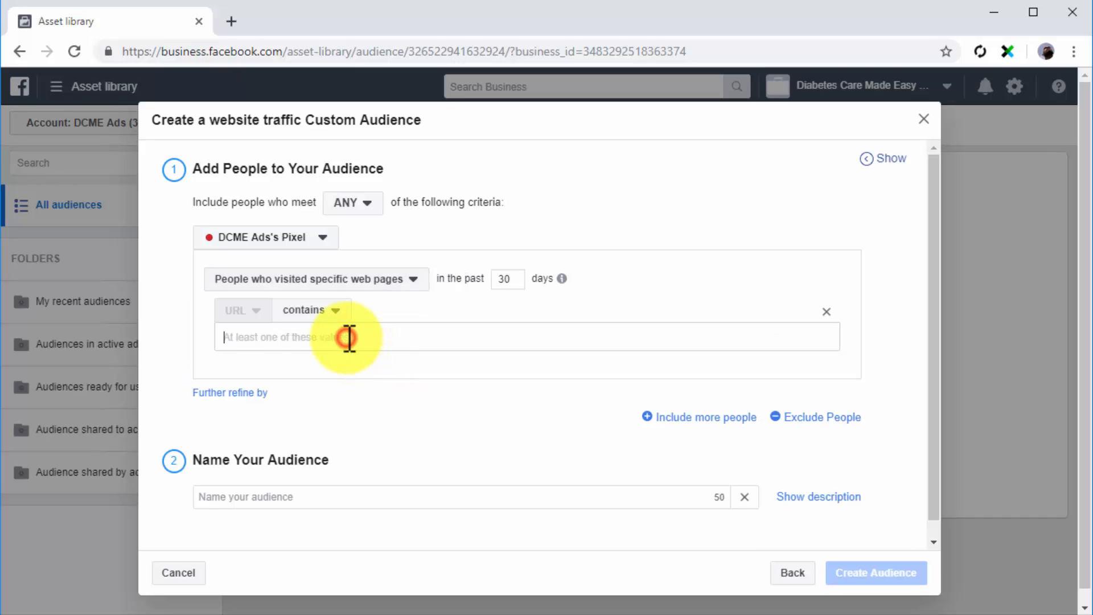
{"action": "left_click", "coordinate": [376, 285]}
{"action": "left_click", "coordinate": [336, 394]}
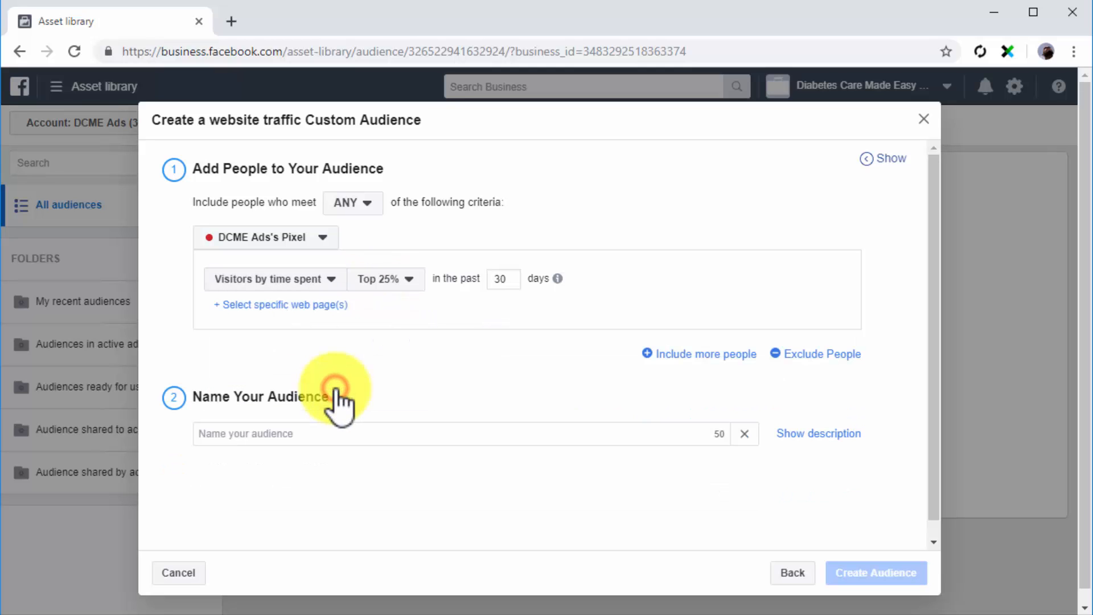
{"action": "left_click", "coordinate": [409, 285]}
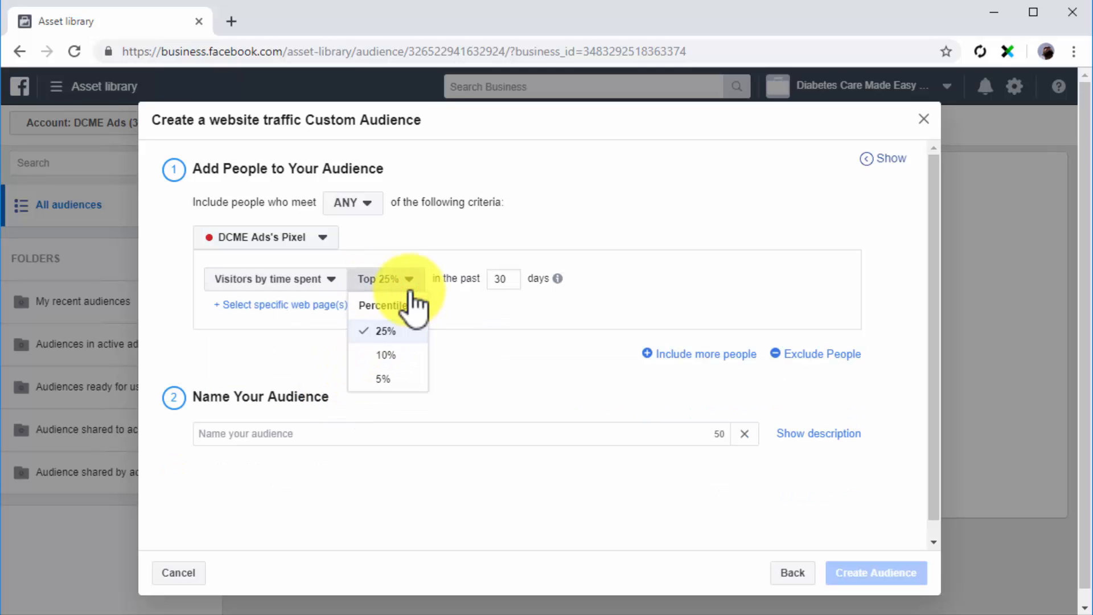
{"action": "left_click", "coordinate": [409, 288]}
{"action": "left_click", "coordinate": [325, 290]}
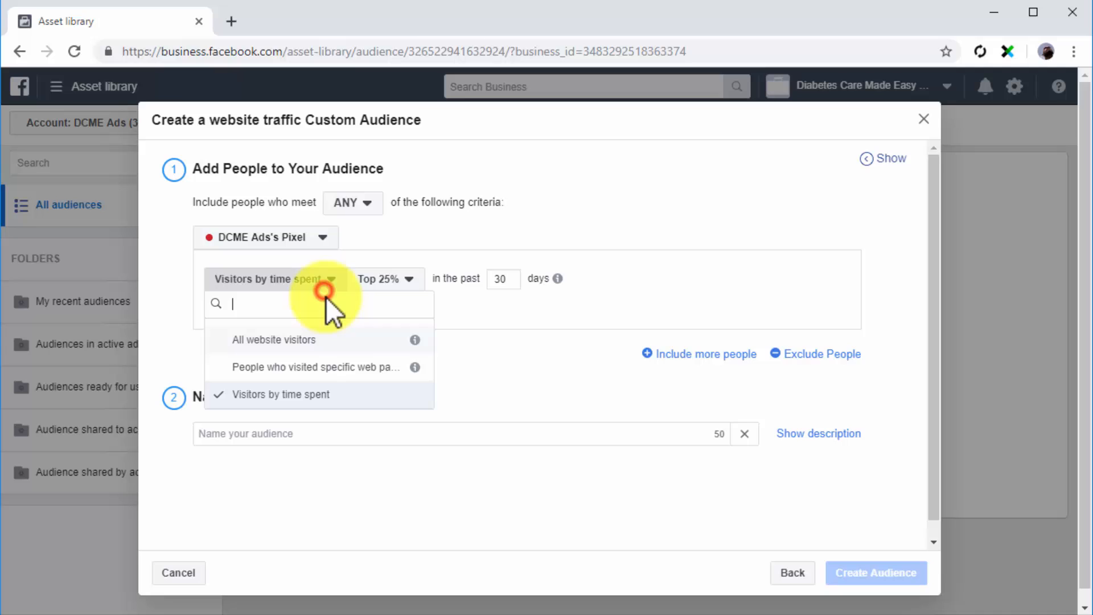
{"action": "left_click", "coordinate": [336, 339]}
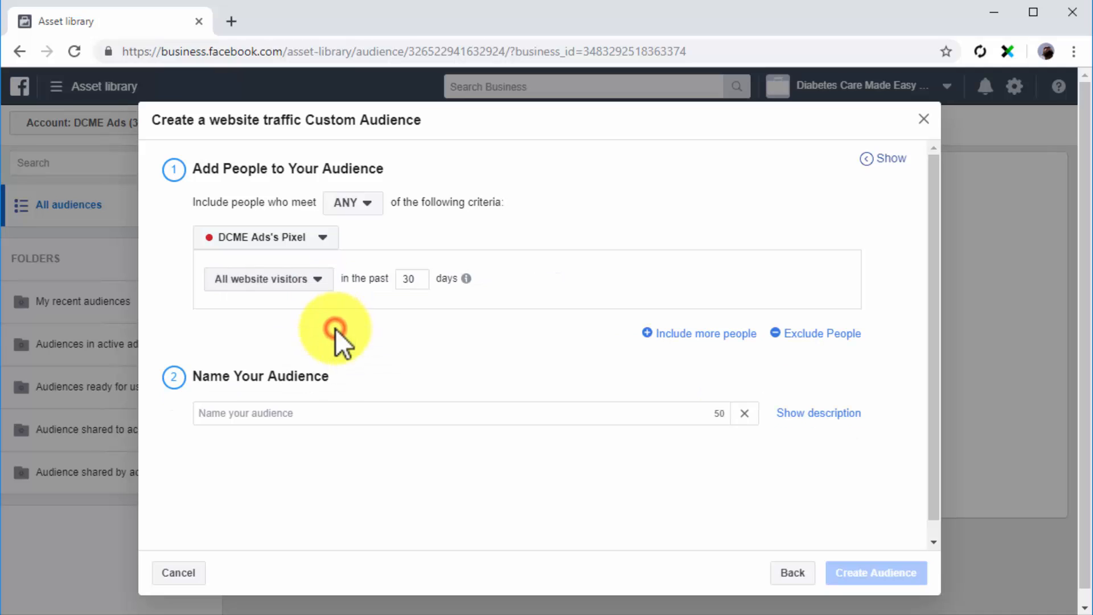
{"action": "left_click", "coordinate": [669, 333]}
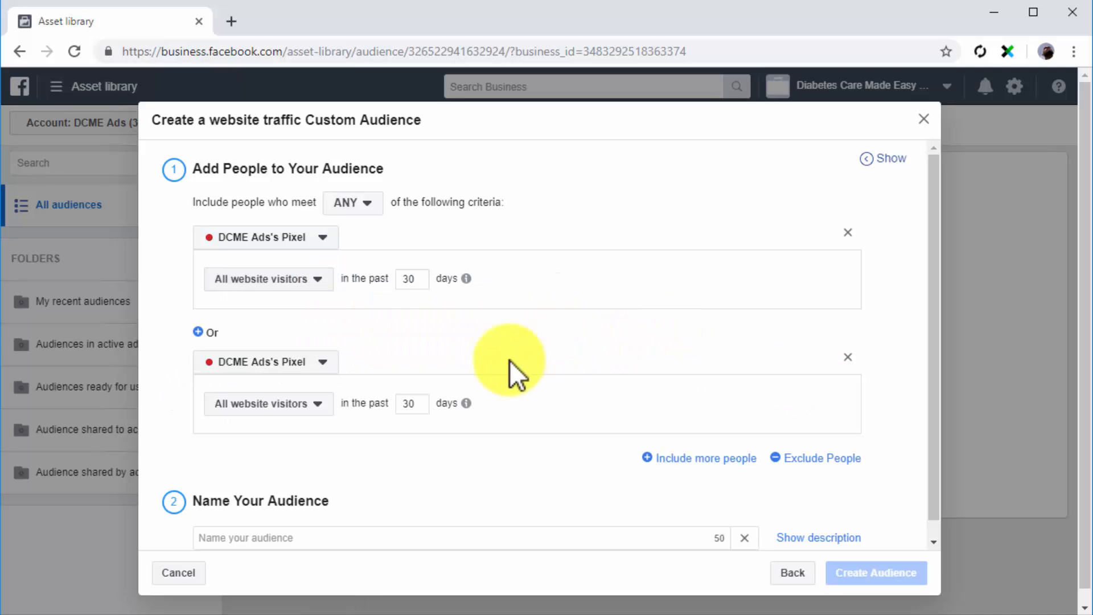
{"action": "left_click", "coordinate": [312, 405]}
{"action": "left_click", "coordinate": [278, 520]}
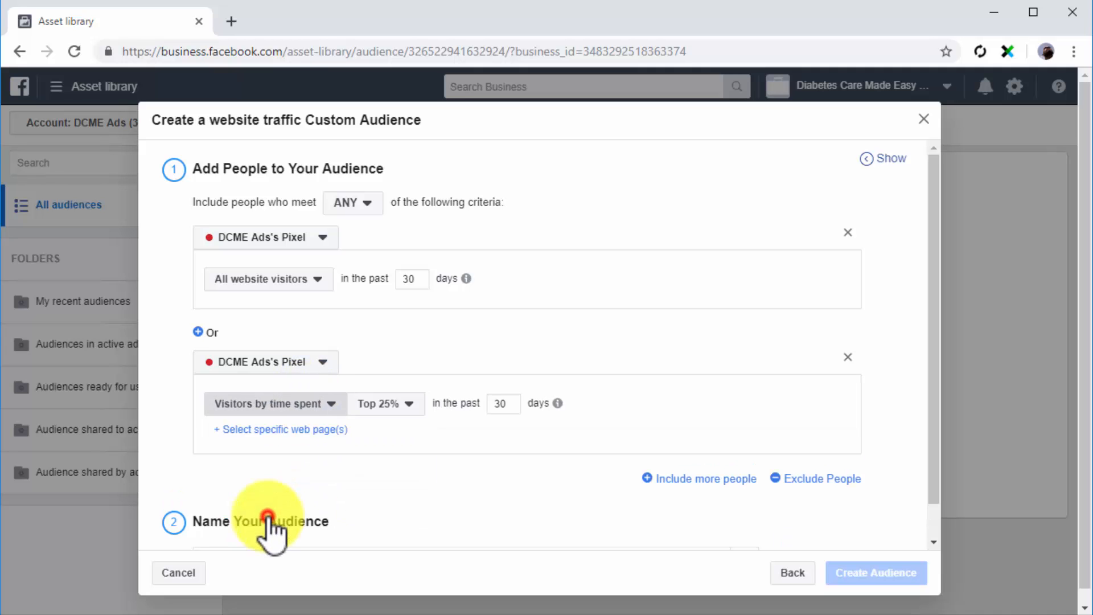
{"action": "left_click", "coordinate": [774, 477]}
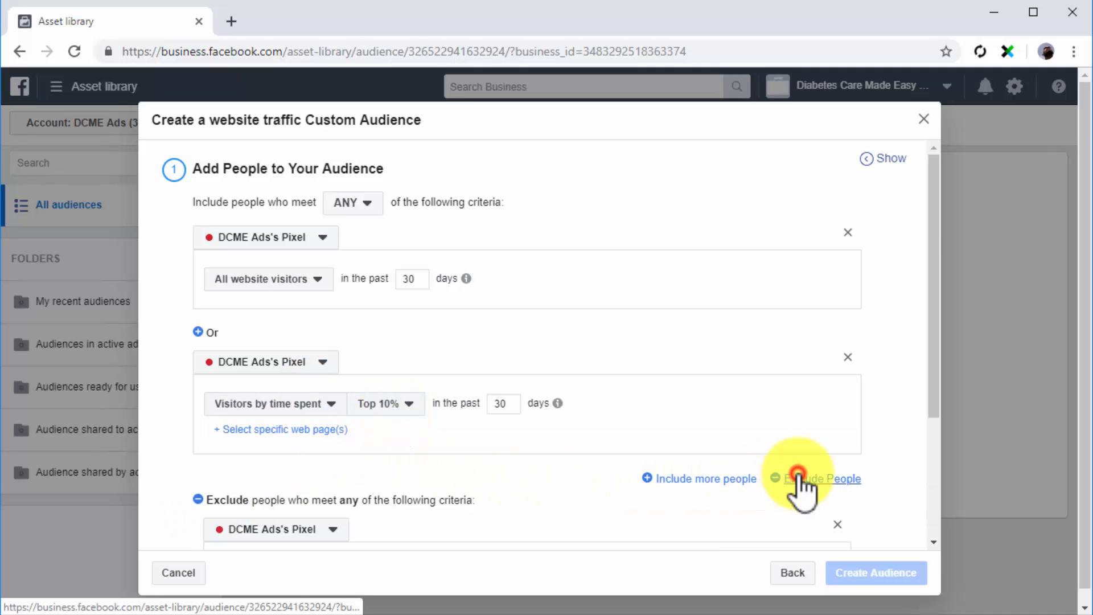
{"action": "scroll", "coordinate": [419, 488], "scroll_direction": "down", "scroll_amount": 2}
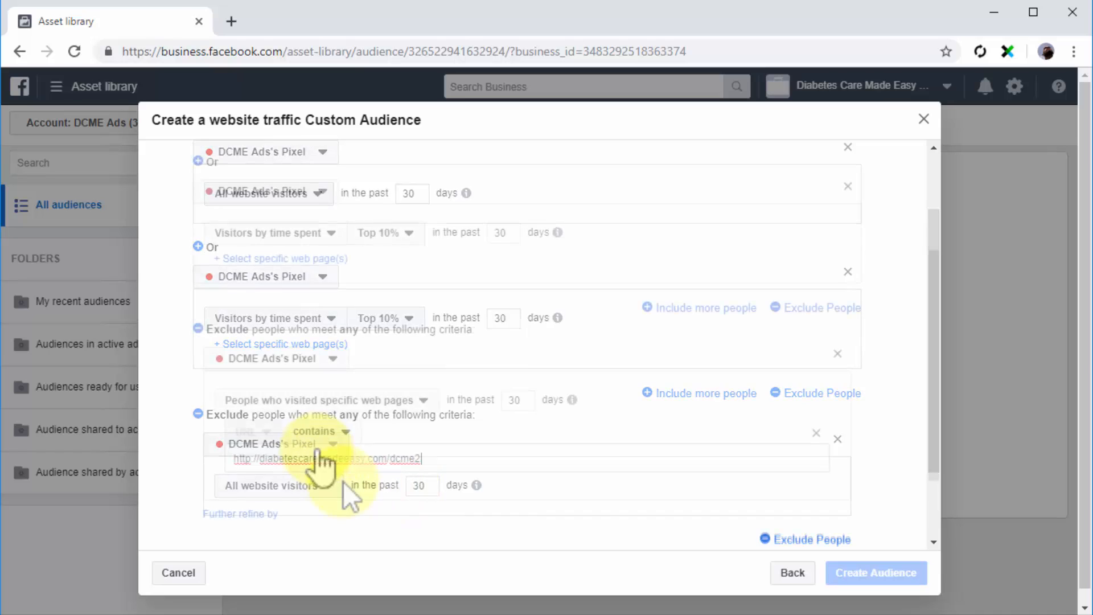
Step: Name the website traffic audience "Web Traffic" and create it
{"action": "left_click", "coordinate": [326, 523]}
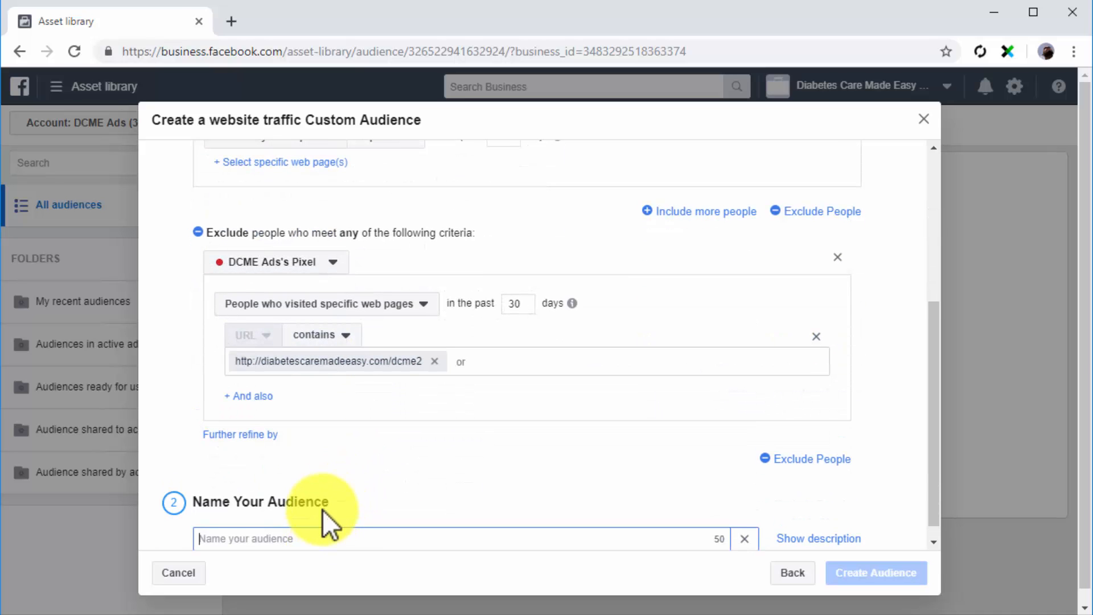
{"action": "type", "text": "Web Traffic"}
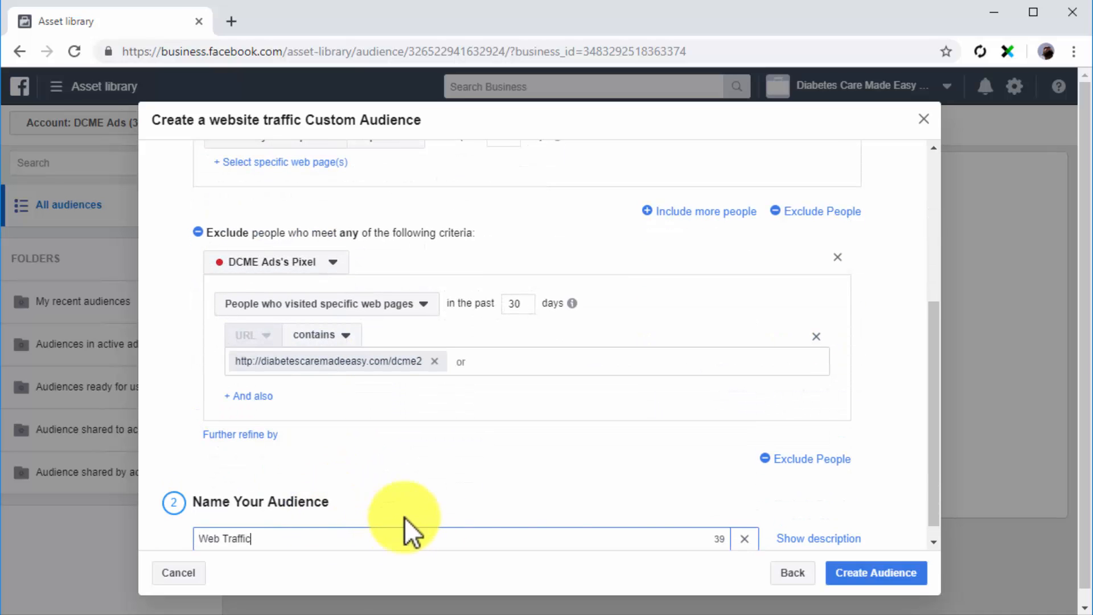
{"action": "left_click", "coordinate": [838, 569]}
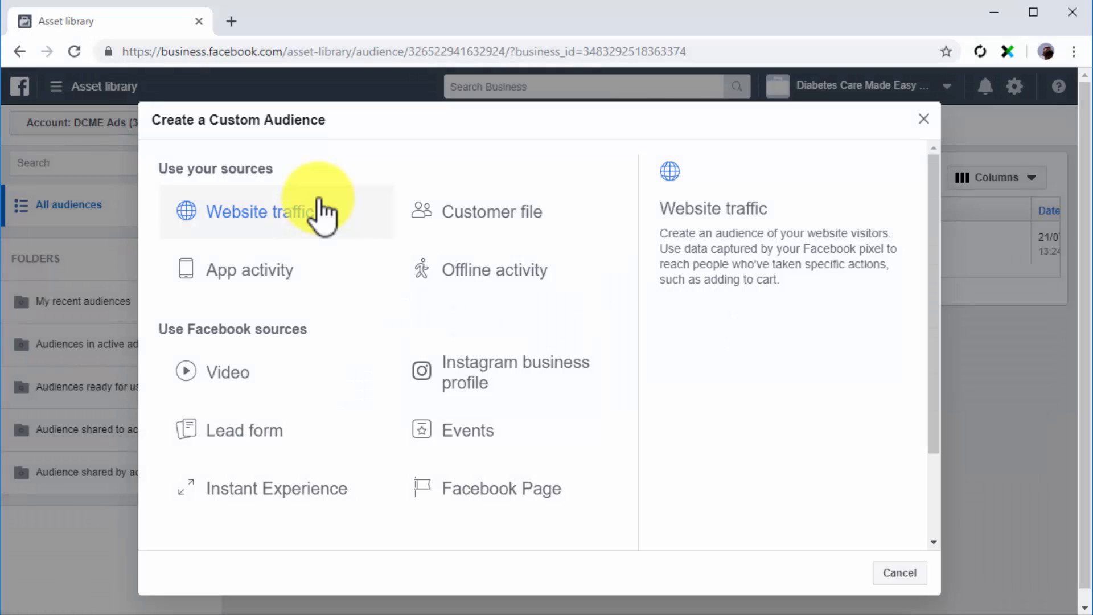
Step: Start an app activity Custom Audience that matches ANY of the criteria and uses My New App
{"action": "left_click", "coordinate": [317, 276]}
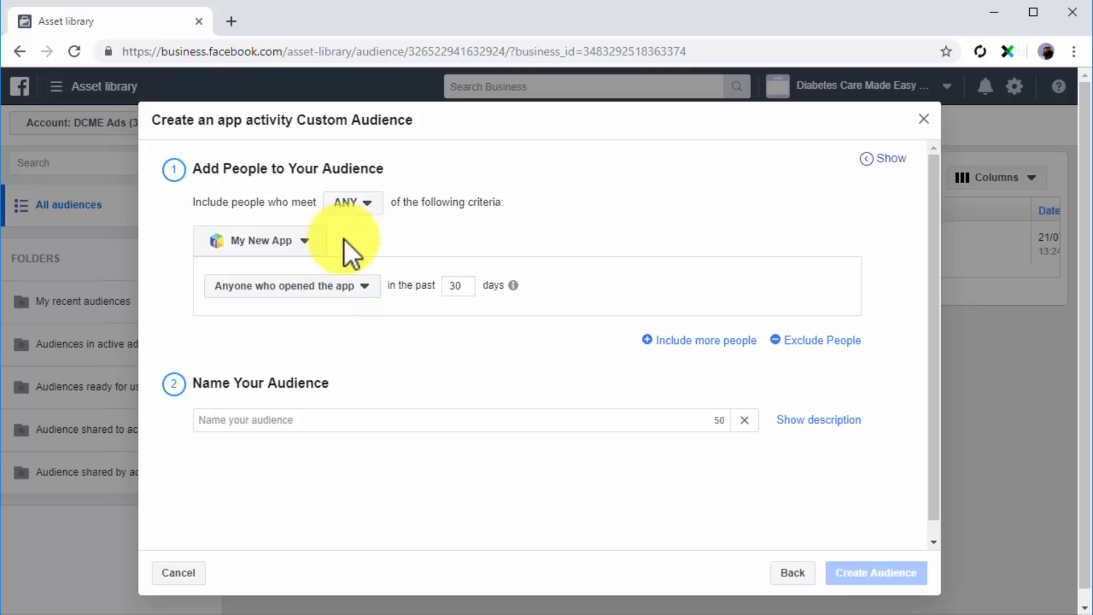
{"action": "left_click", "coordinate": [365, 204]}
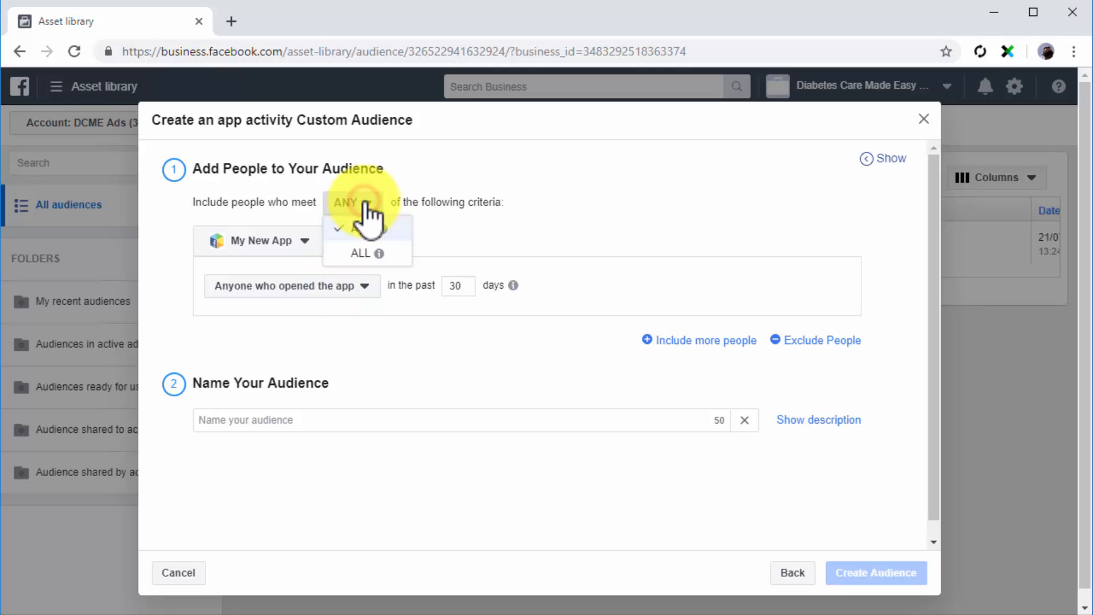
{"action": "left_click", "coordinate": [369, 228]}
{"action": "left_click", "coordinate": [316, 249]}
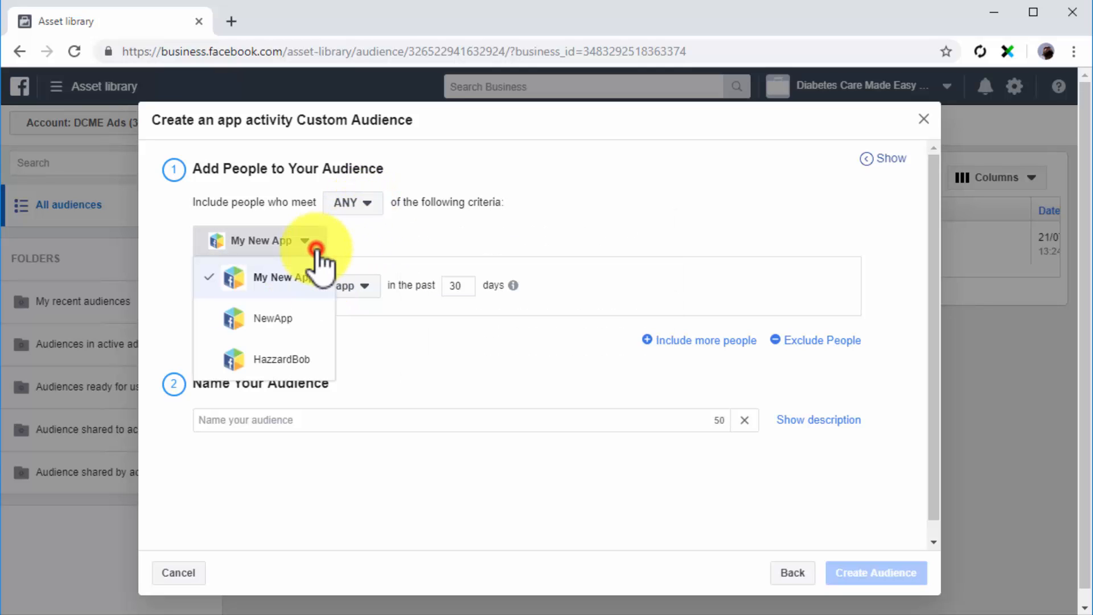
{"action": "left_click", "coordinate": [295, 280]}
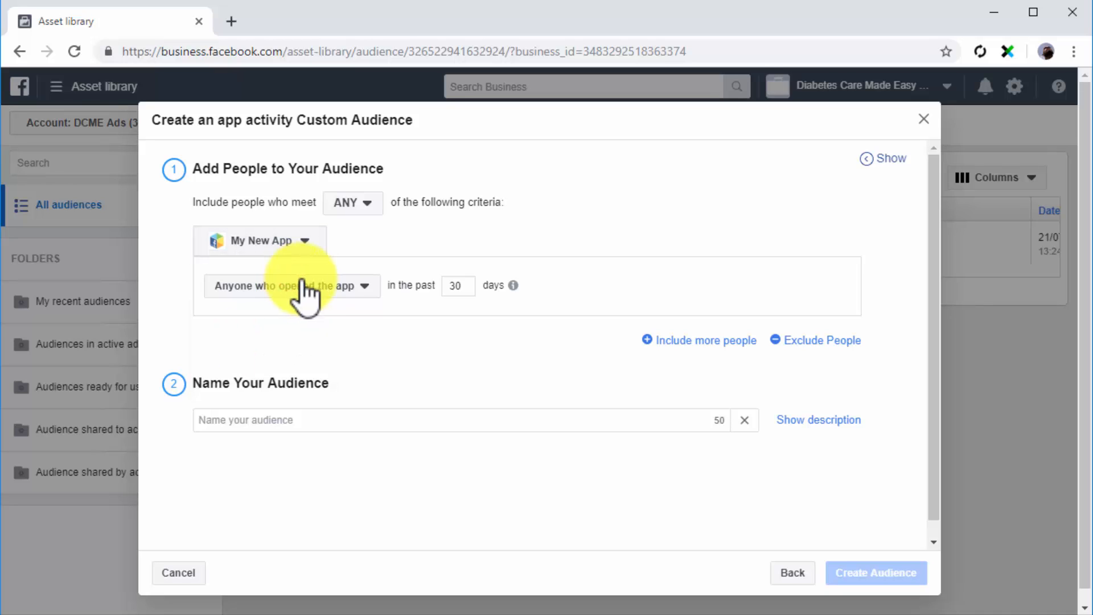
Step: Try the Most active users and Users by purchase amount criteria, and return the selection to Anyone who opened the app
{"action": "left_click", "coordinate": [371, 288]}
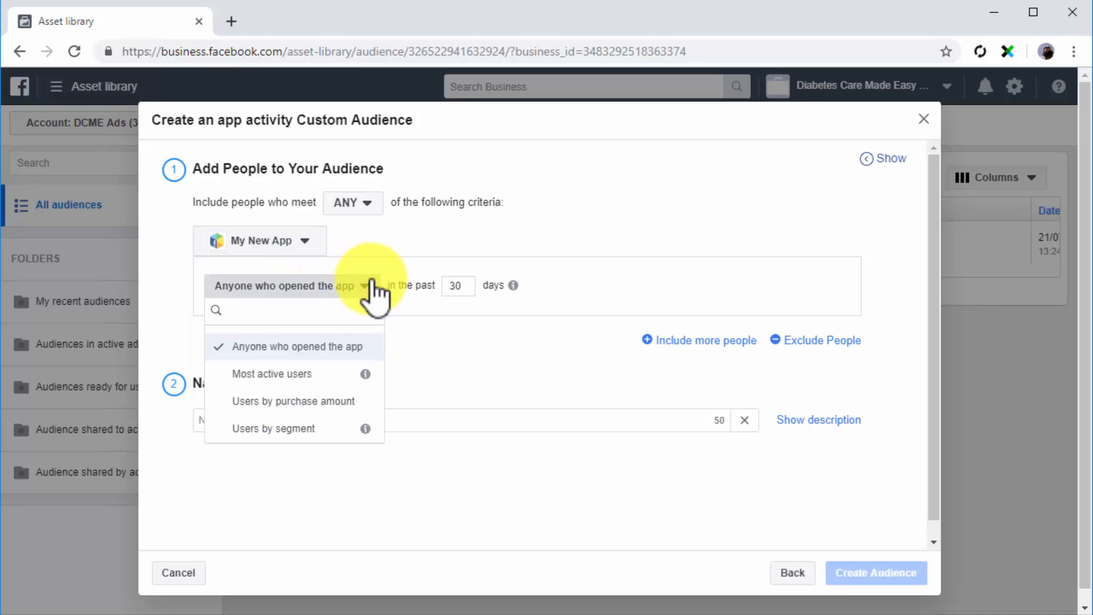
{"action": "left_click", "coordinate": [339, 375]}
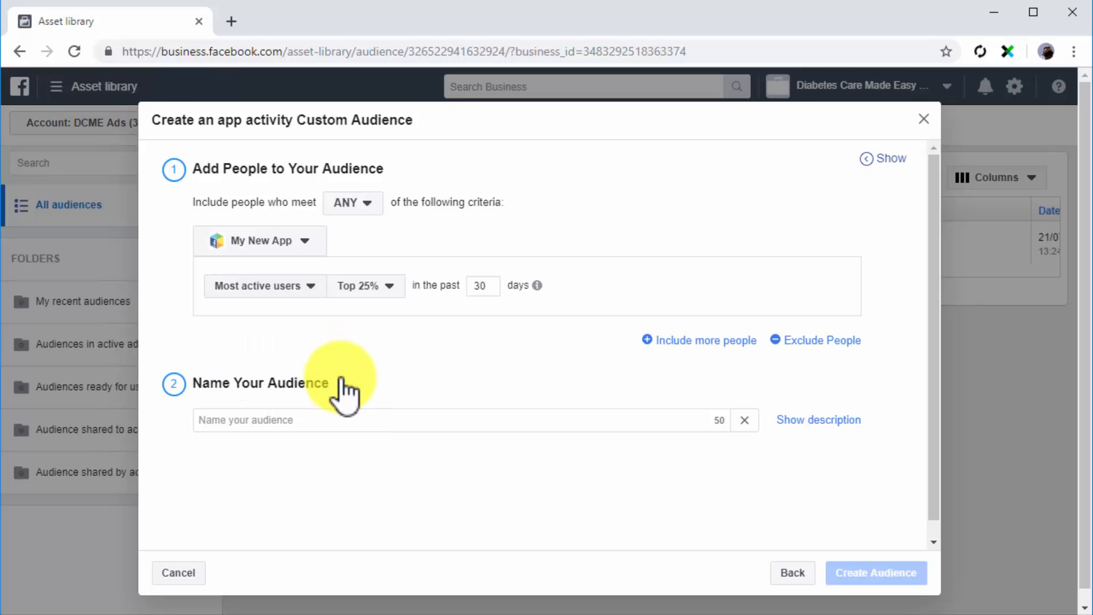
{"action": "left_click", "coordinate": [313, 287]}
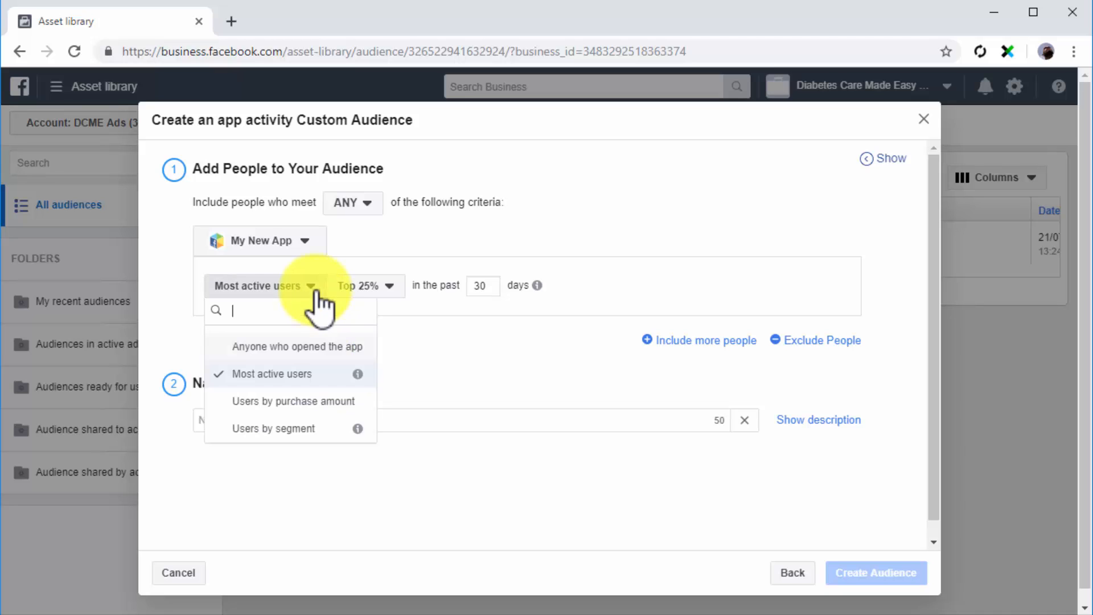
{"action": "left_click", "coordinate": [334, 400]}
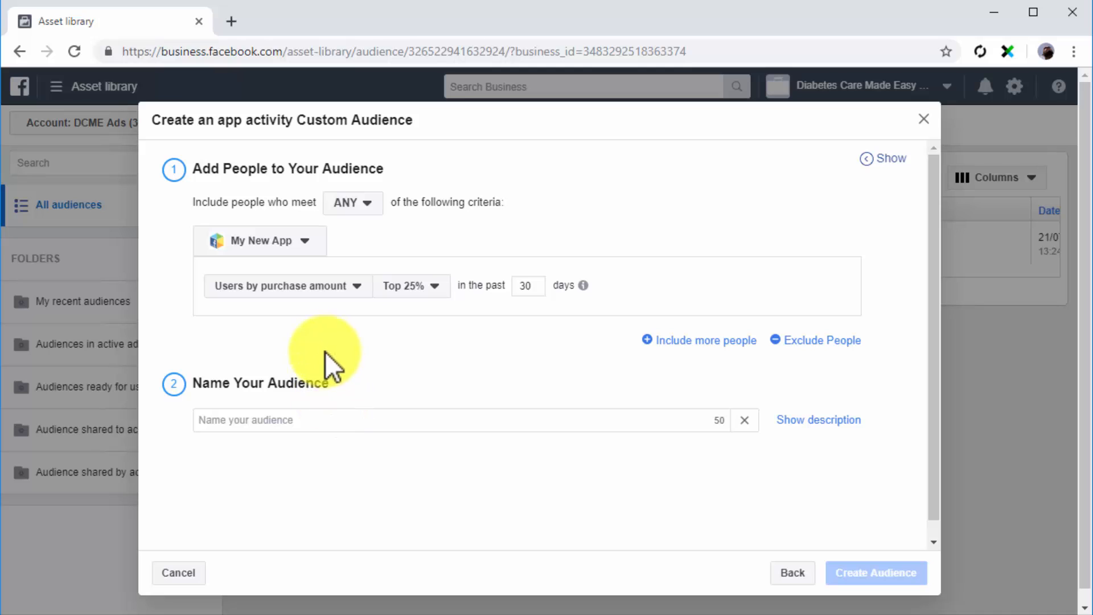
{"action": "left_click", "coordinate": [312, 289]}
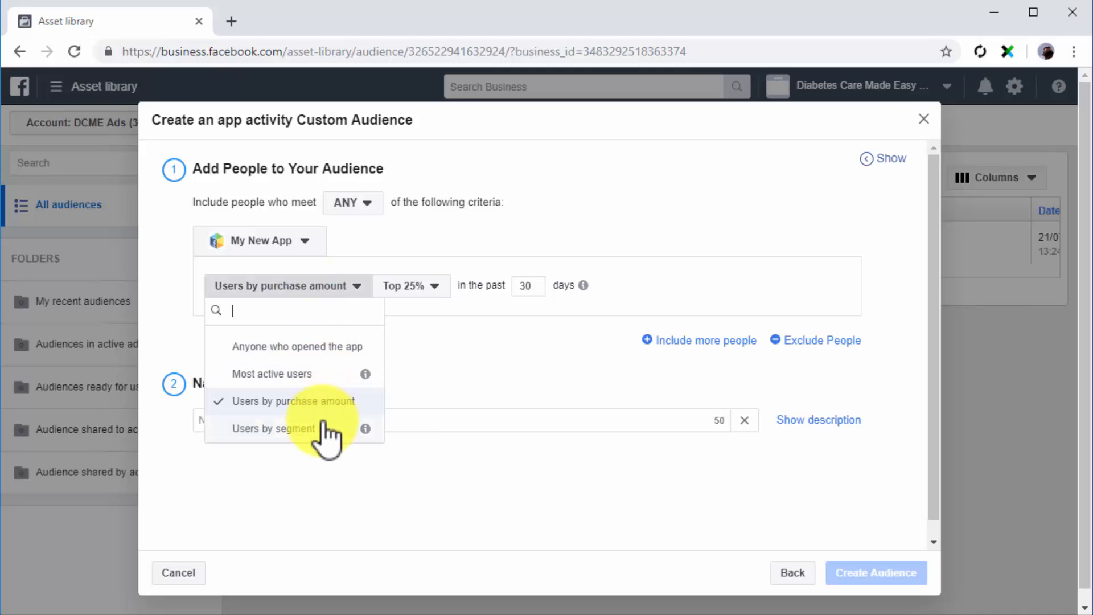
{"action": "mouse_move", "coordinate": [365, 427]}
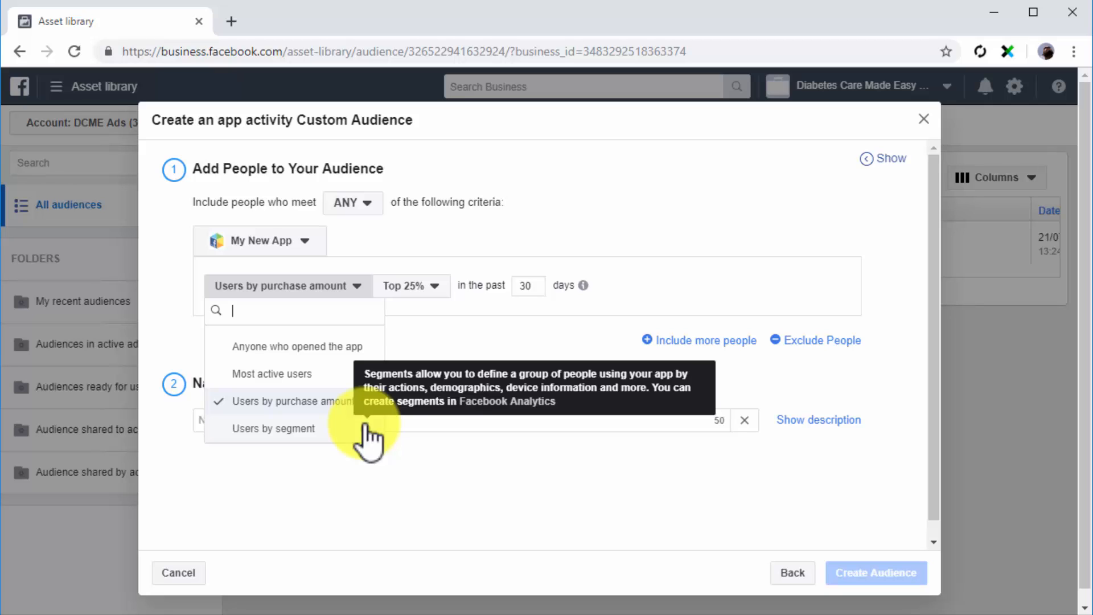
{"action": "left_click", "coordinate": [293, 343]}
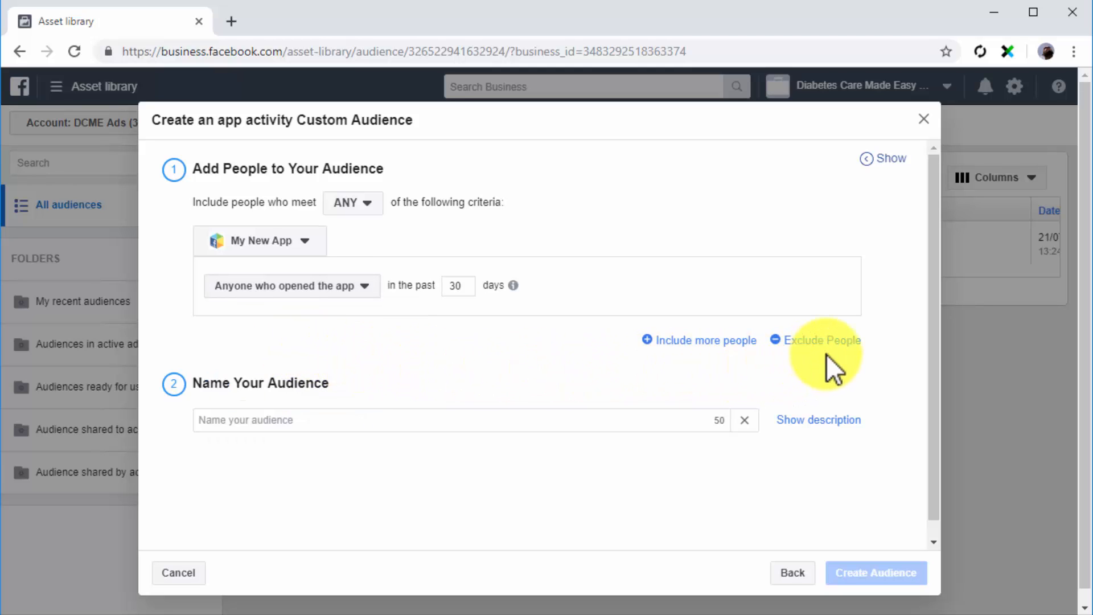
Step: Name the app activity audience "My New App Users" and create it
{"action": "left_click", "coordinate": [652, 422]}
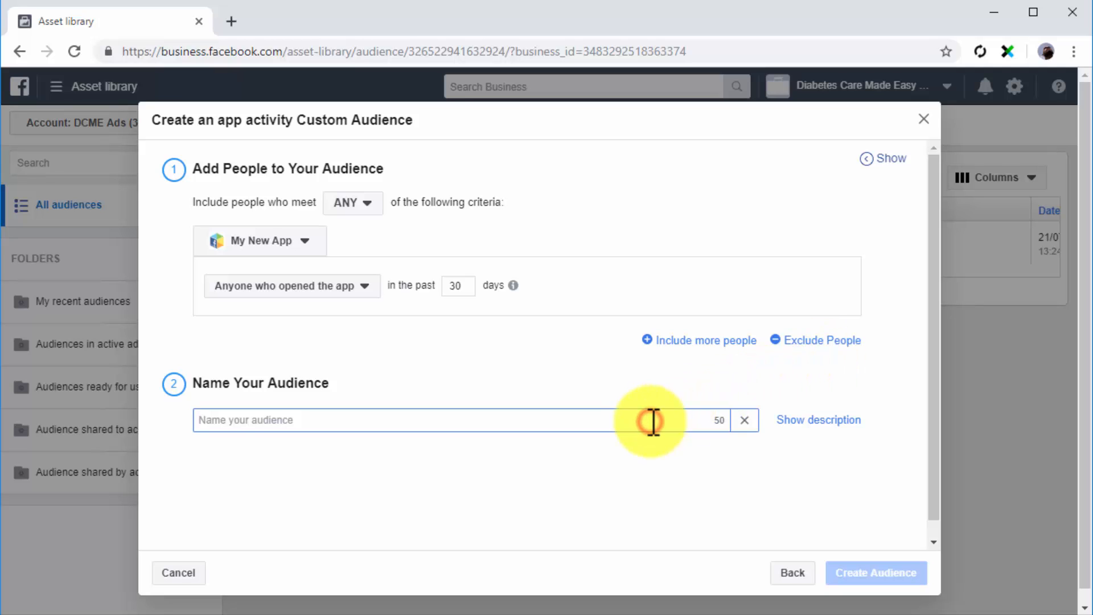
{"action": "type", "text": "My New App Users"}
{"action": "left_click", "coordinate": [896, 571]}
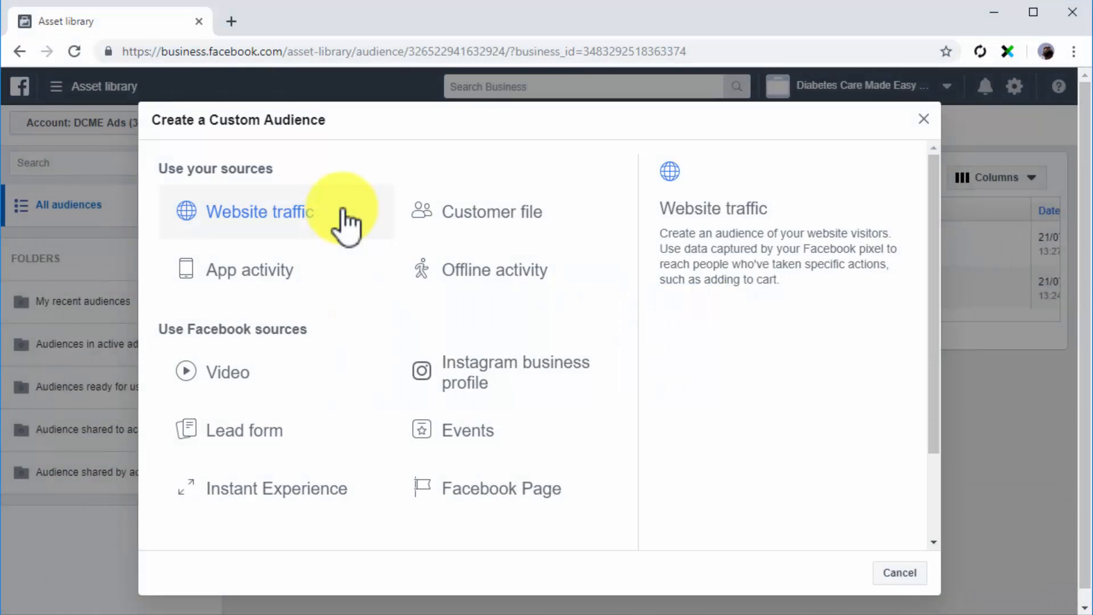
Step: Start a Custom Audience from a customer file that doesn't include LTV, with Directly from customers as the original data source
{"action": "left_click", "coordinate": [459, 223]}
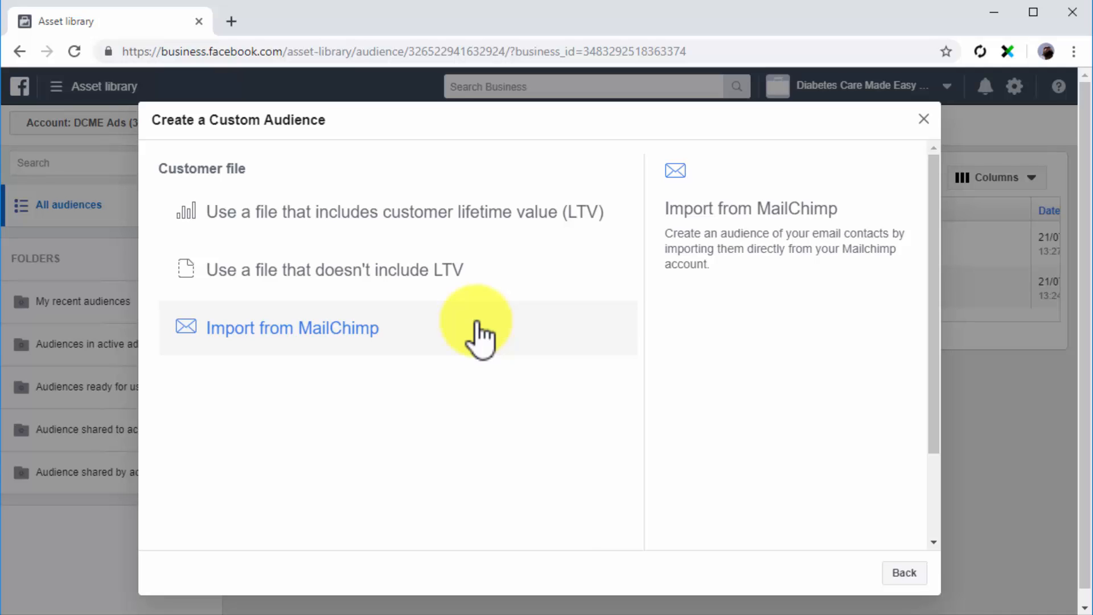
{"action": "left_click", "coordinate": [505, 277]}
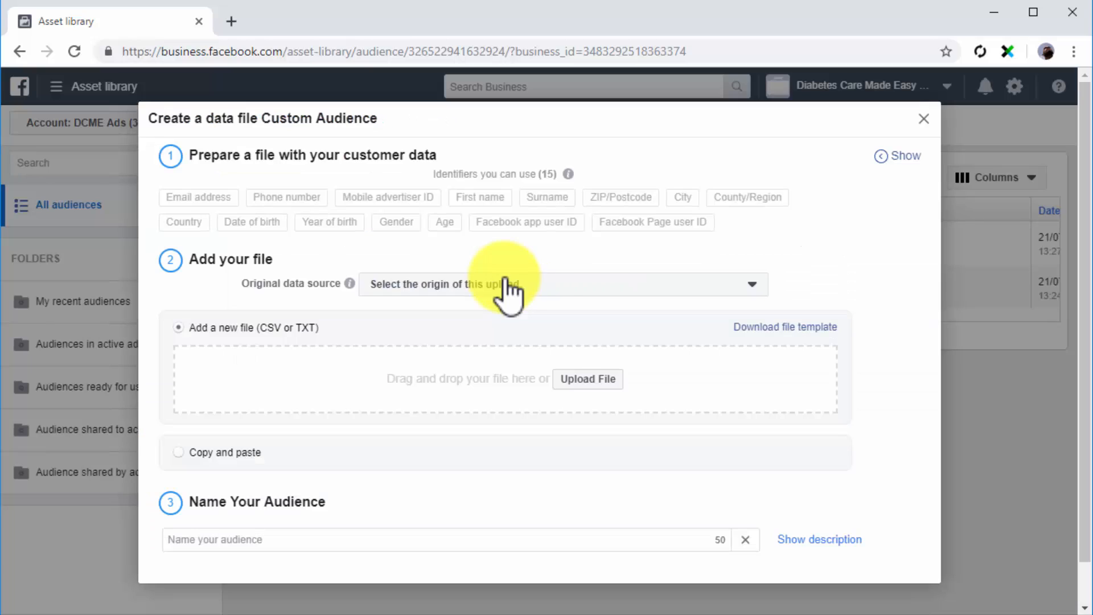
{"action": "left_click", "coordinate": [731, 286]}
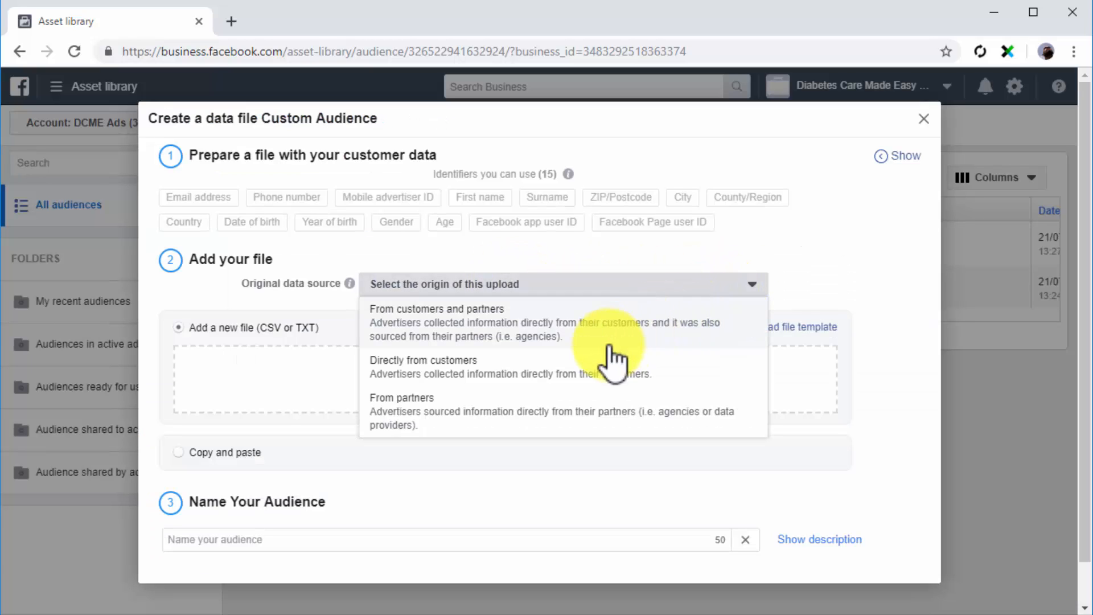
{"action": "left_click", "coordinate": [574, 367]}
Step: Add My Customer File.csv from the DCME documents folder as the audience's data file, keeping My Customer File as the audience name
{"action": "left_click", "coordinate": [582, 377]}
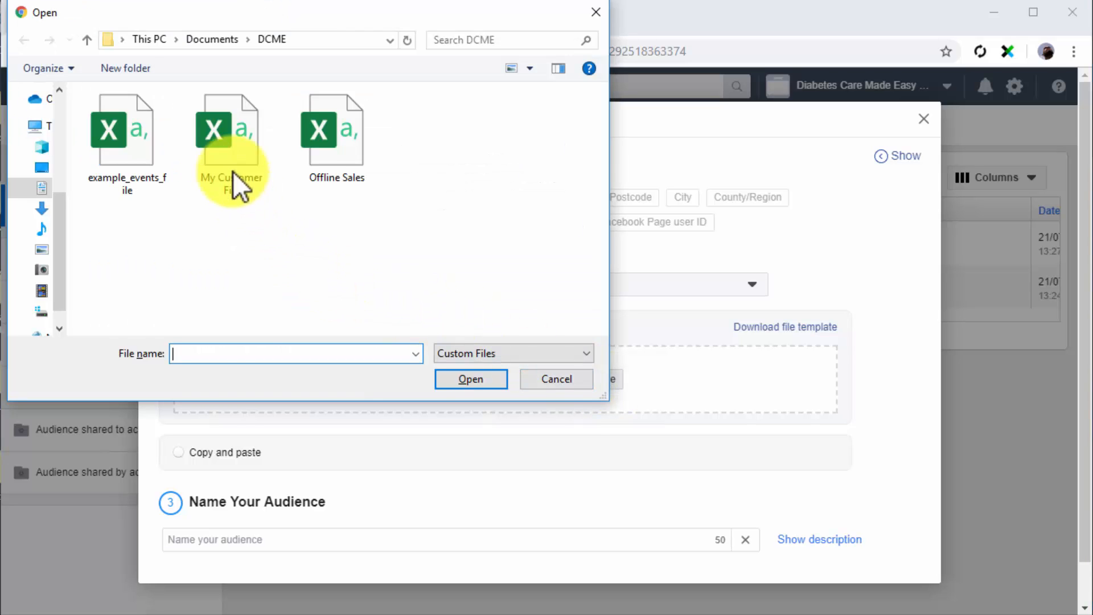
{"action": "double_click", "coordinate": [227, 156]}
{"action": "scroll", "coordinate": [410, 399], "scroll_direction": "down", "scroll_amount": 1}
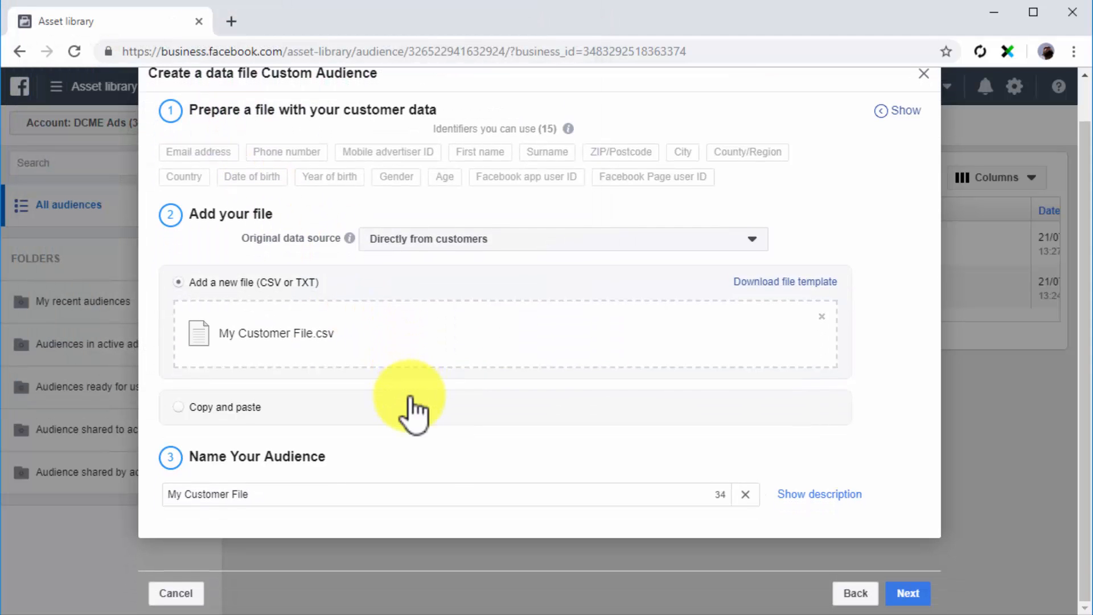
{"action": "left_click", "coordinate": [424, 501]}
Step: Review the identifier mappings of the customer file's columns, then upload the data and create the audience
{"action": "left_click", "coordinate": [917, 595]}
{"action": "scroll", "coordinate": [848, 363], "scroll_direction": "down", "scroll_amount": 10}
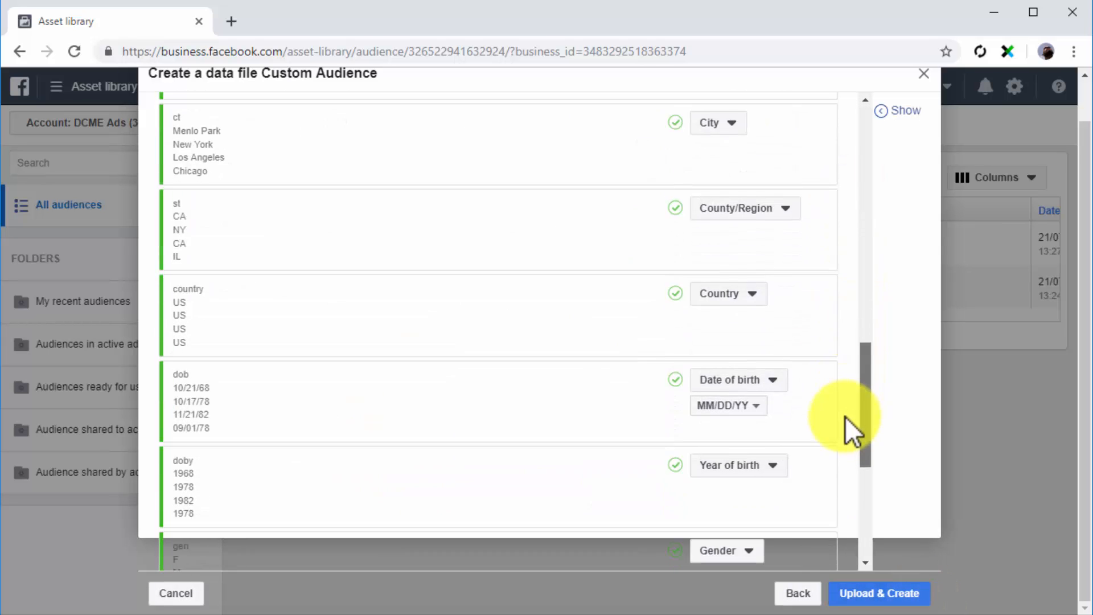
{"action": "left_click", "coordinate": [881, 593]}
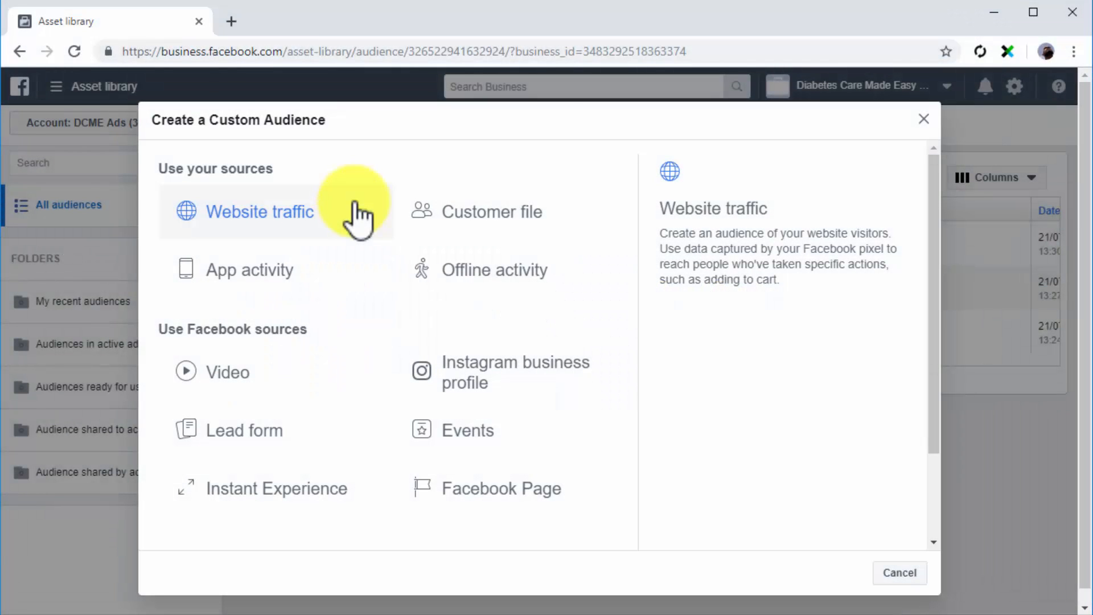
Step: Start an offline activity Custom Audience matching ANY criteria, using the Default Offline Event Set For Diabetes Care Made Easy DCME and People who interacted offline
{"action": "left_click", "coordinate": [447, 279]}
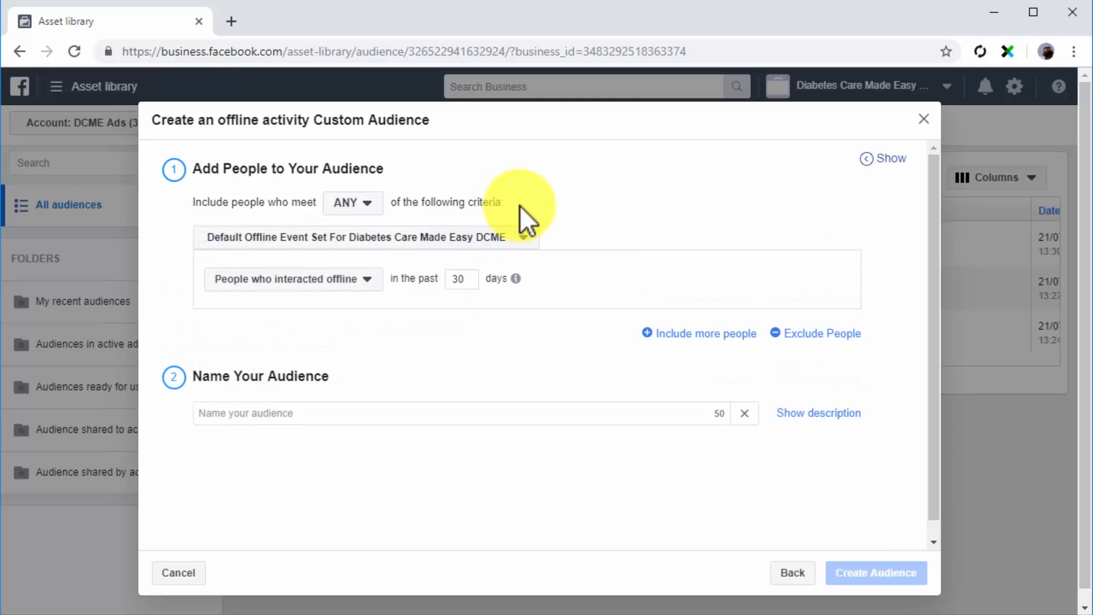
{"action": "left_click", "coordinate": [372, 206]}
{"action": "left_click", "coordinate": [361, 226]}
{"action": "left_click", "coordinate": [518, 236]}
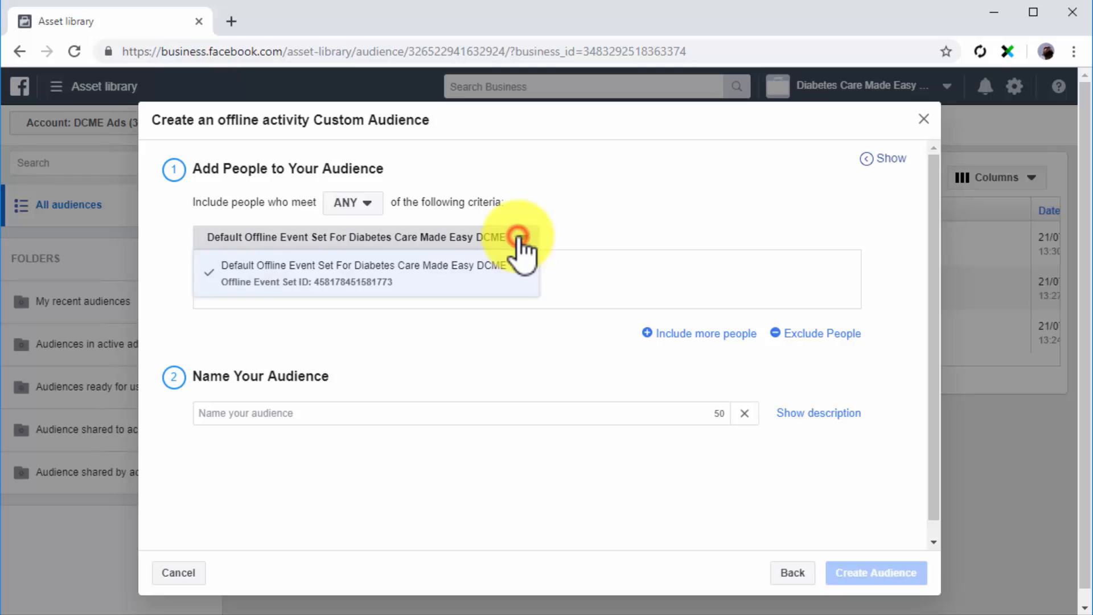
{"action": "left_click", "coordinate": [508, 269]}
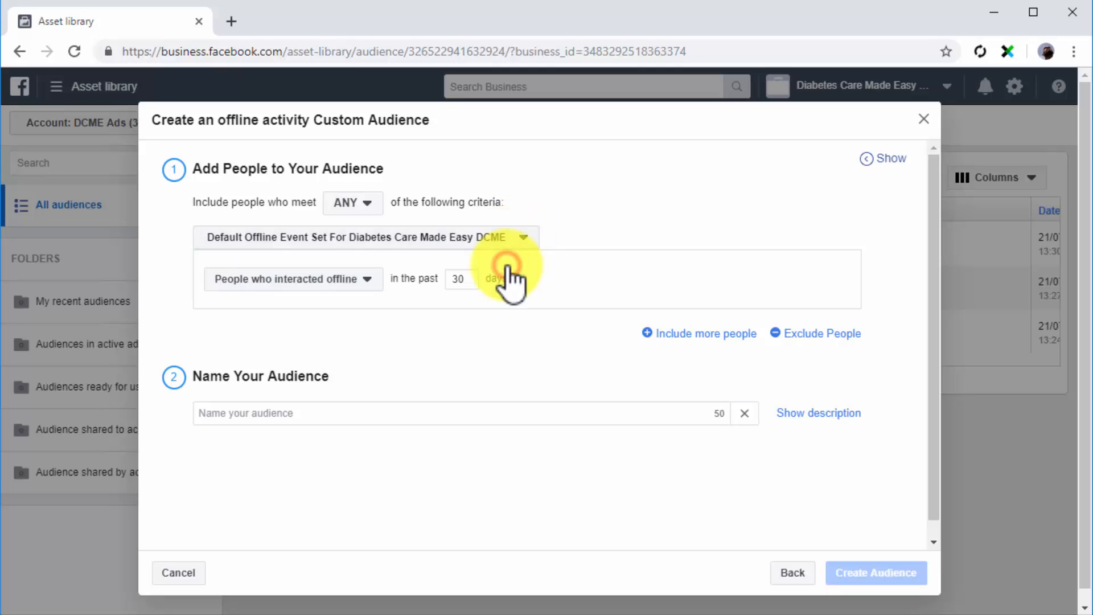
{"action": "left_click", "coordinate": [378, 281]}
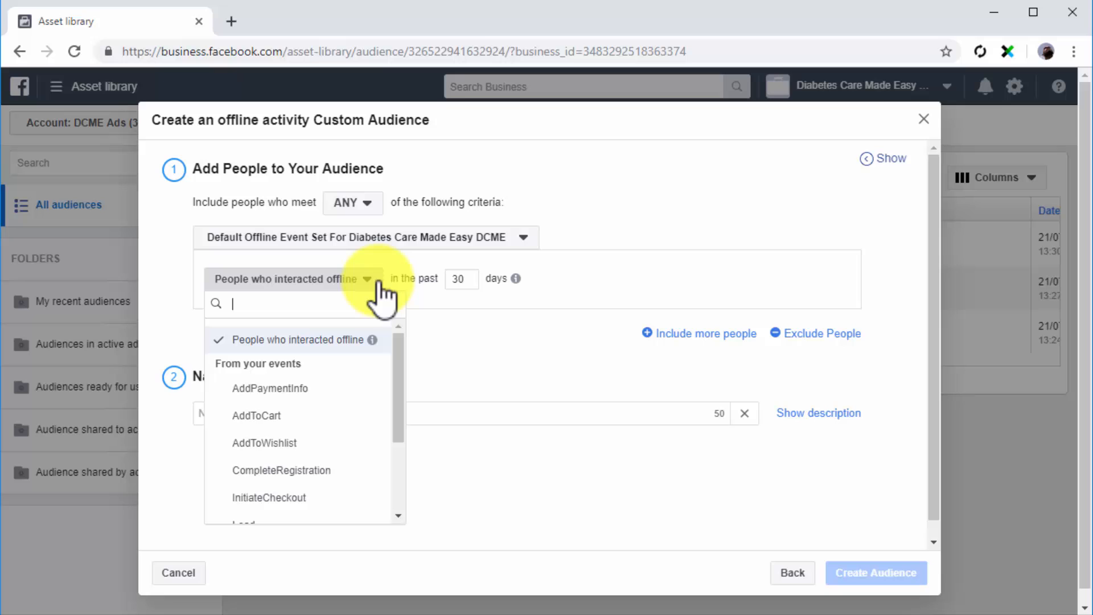
{"action": "left_click", "coordinate": [333, 345]}
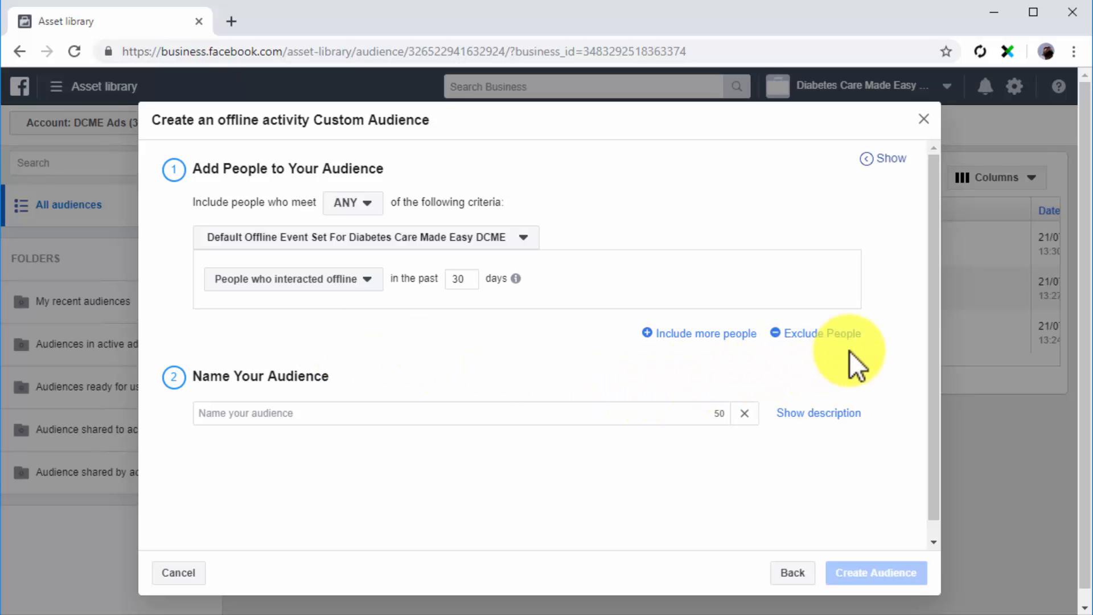
Step: Name the offline activity audience "Offline Audience" and create it
{"action": "left_click", "coordinate": [671, 410]}
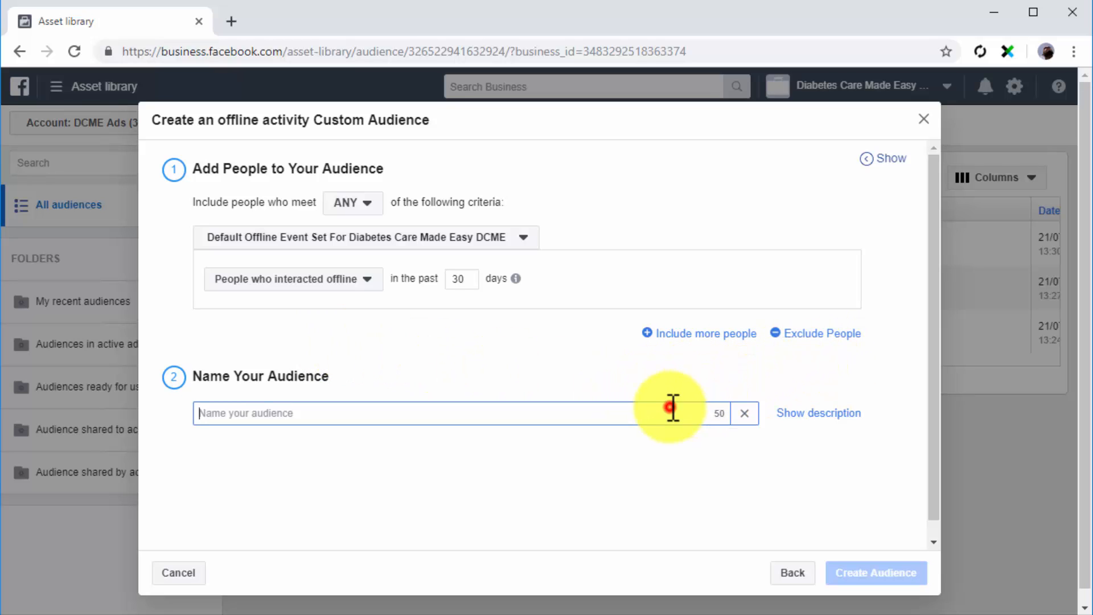
{"action": "type", "text": "Offline Audience"}
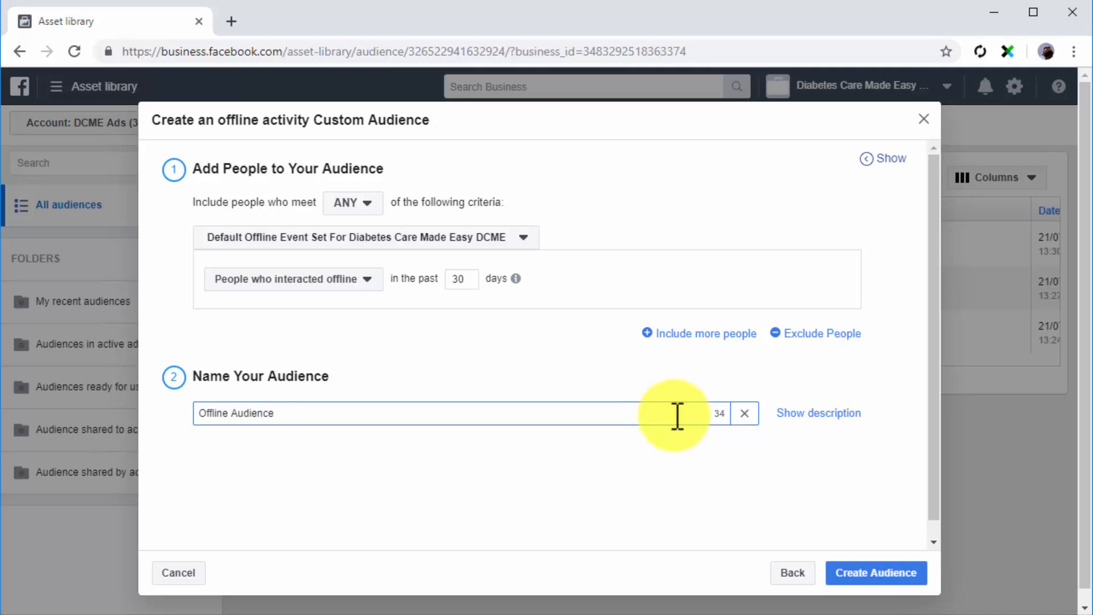
{"action": "left_click", "coordinate": [865, 571]}
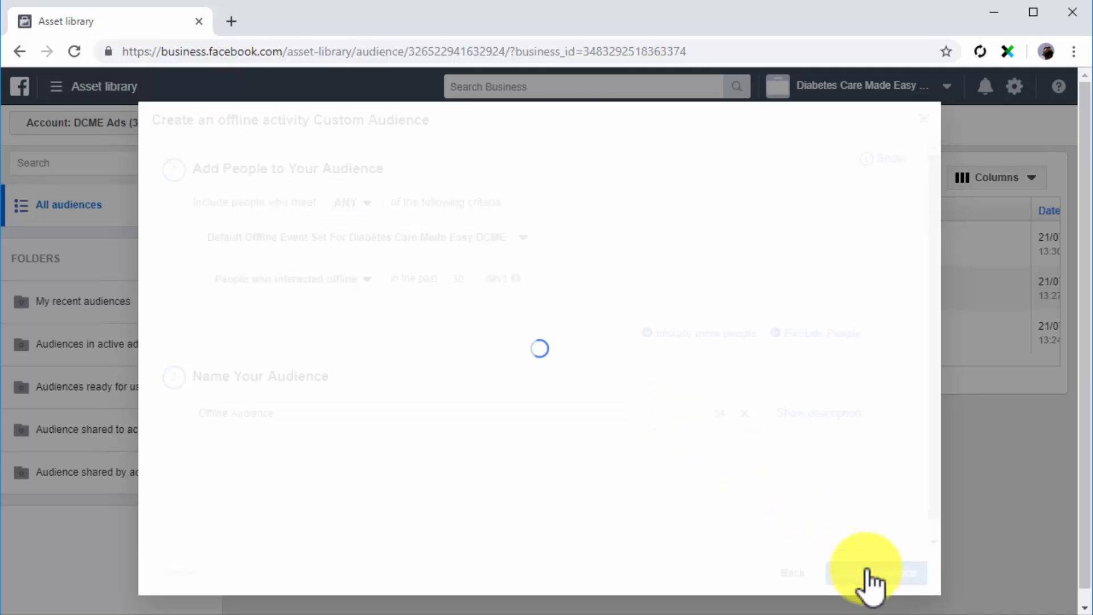